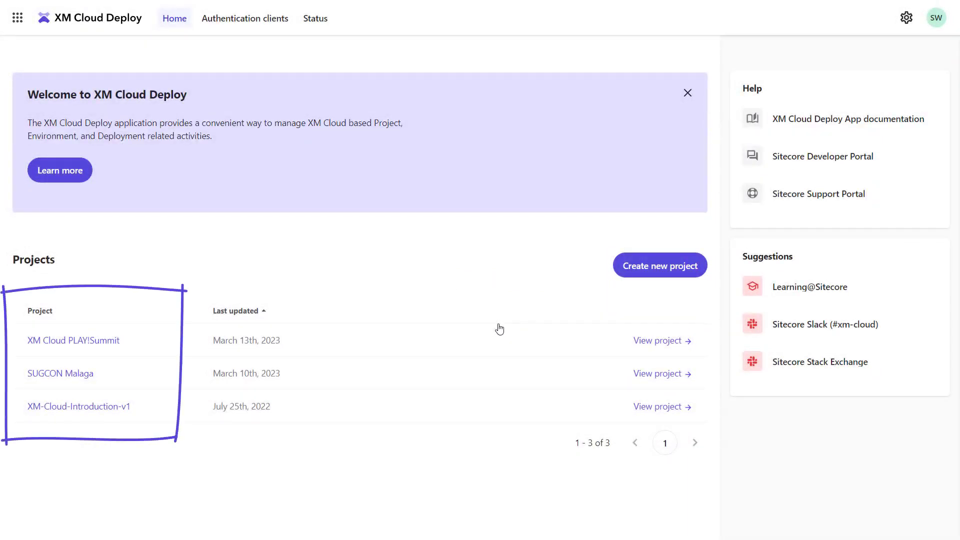
Step: Start a new project from the XM Cloud Foundation starter template
left_click(629, 276)
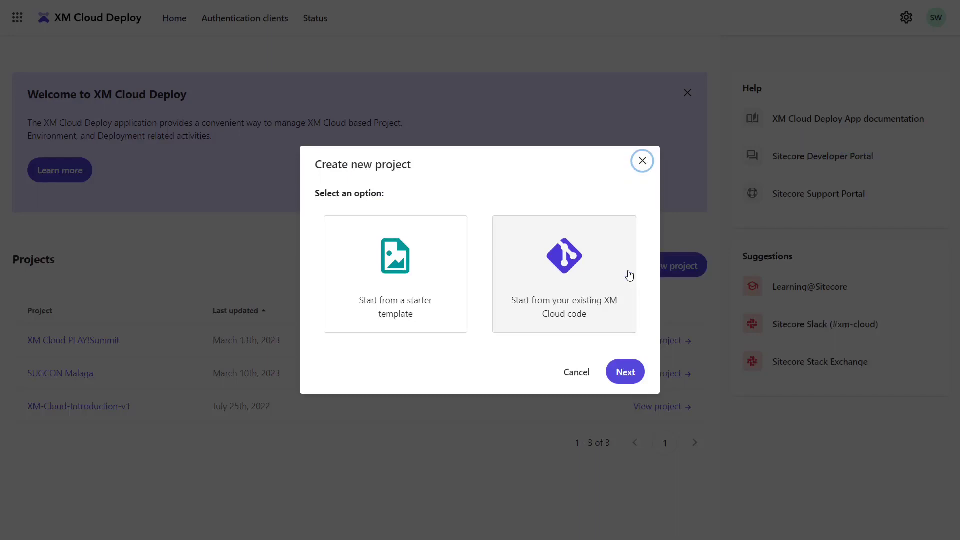
left_click(400, 285)
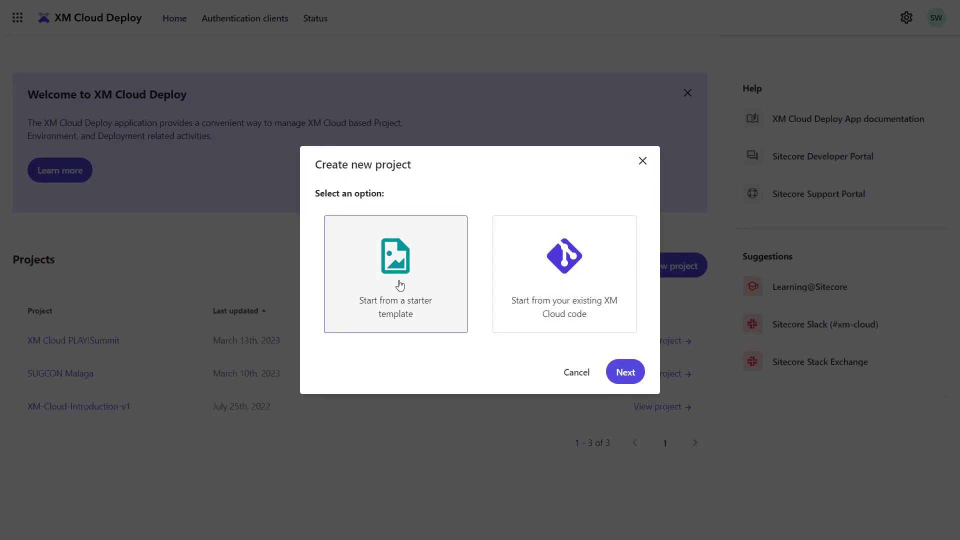
left_click(625, 370)
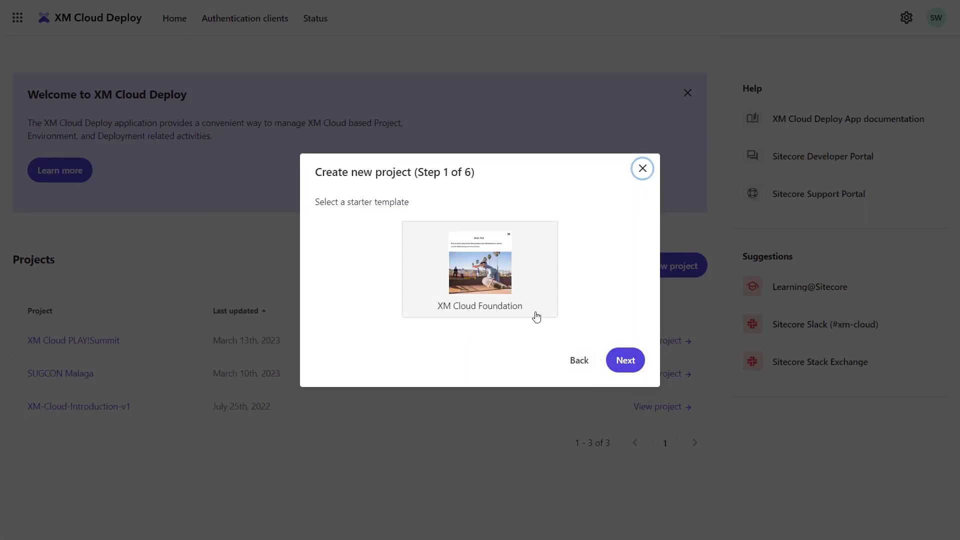
left_click(536, 314)
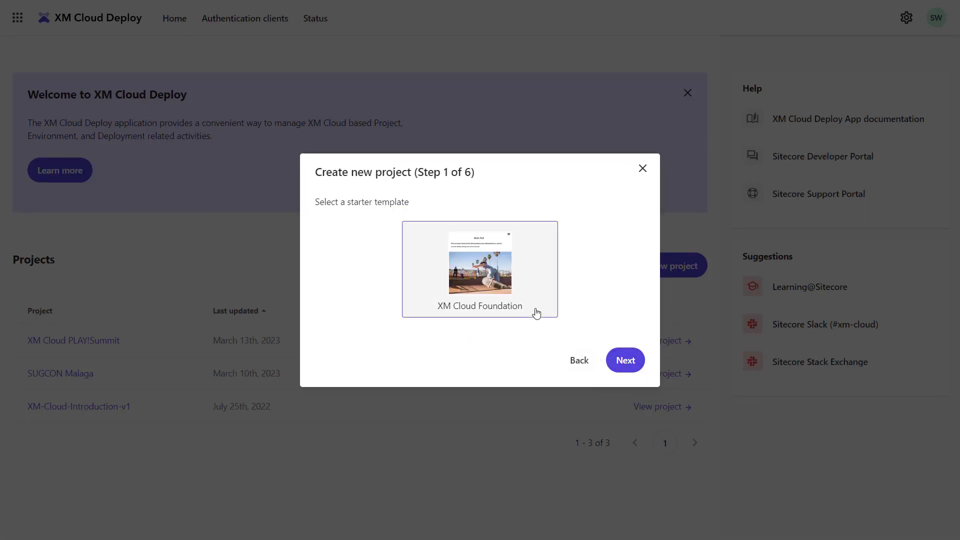
Step: Name the project 'Headless SXA Tutorial Series'
left_click(635, 362)
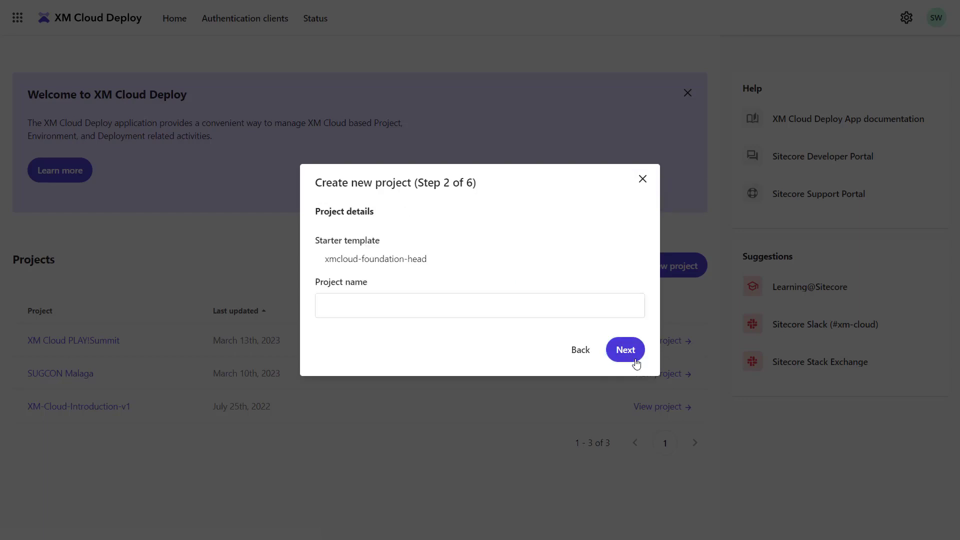
left_click(581, 310)
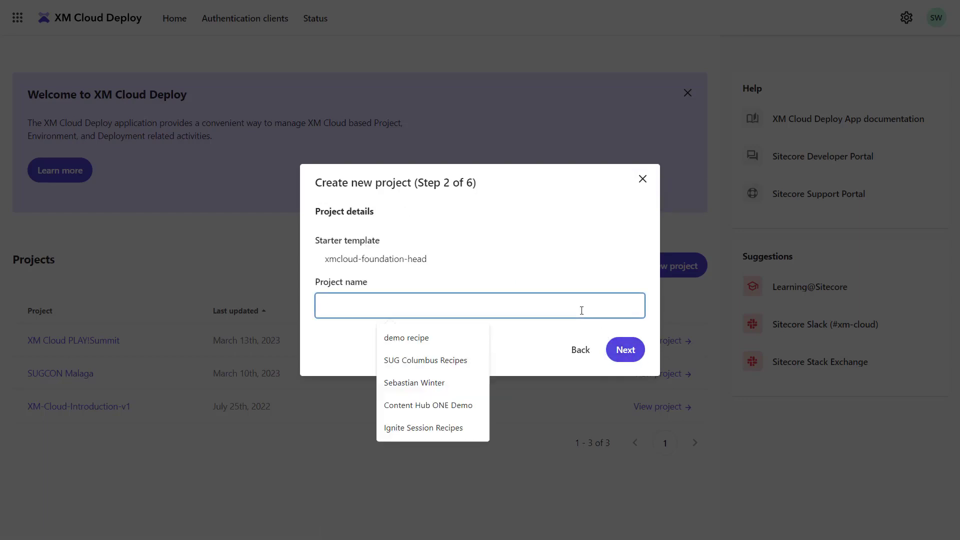
type("Headless SXA Tutorial Seri")
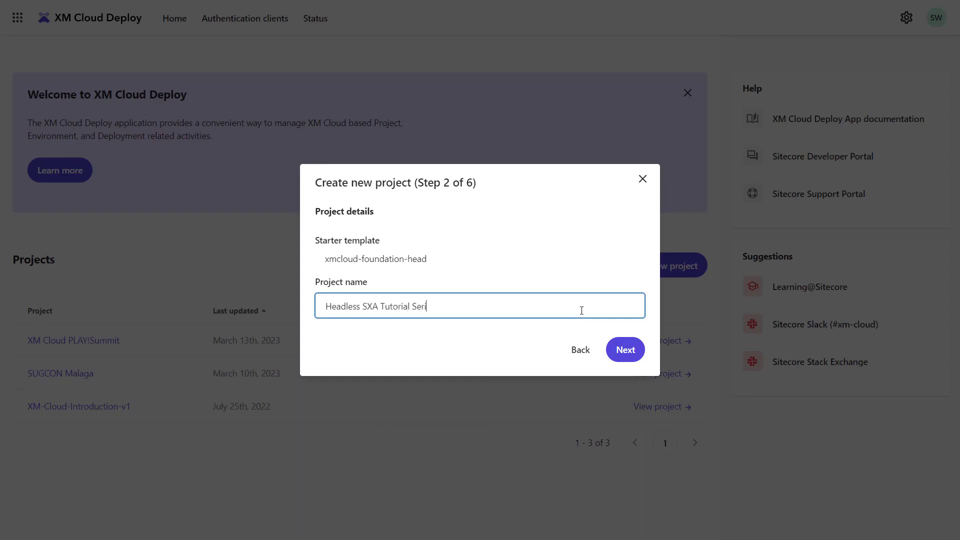
type("es")
Step: Advance past the repository step and select an existing GitHub connection for the project
left_click(636, 350)
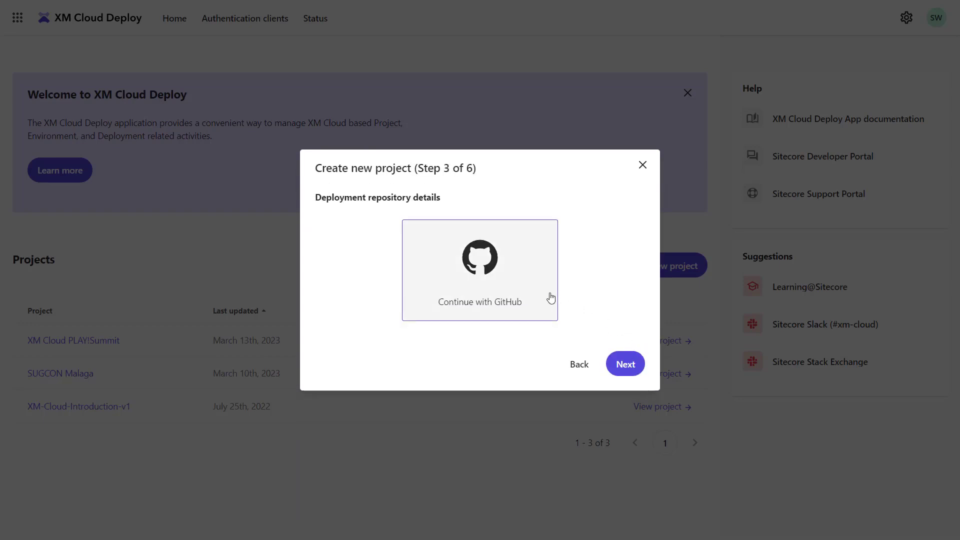
left_click(637, 363)
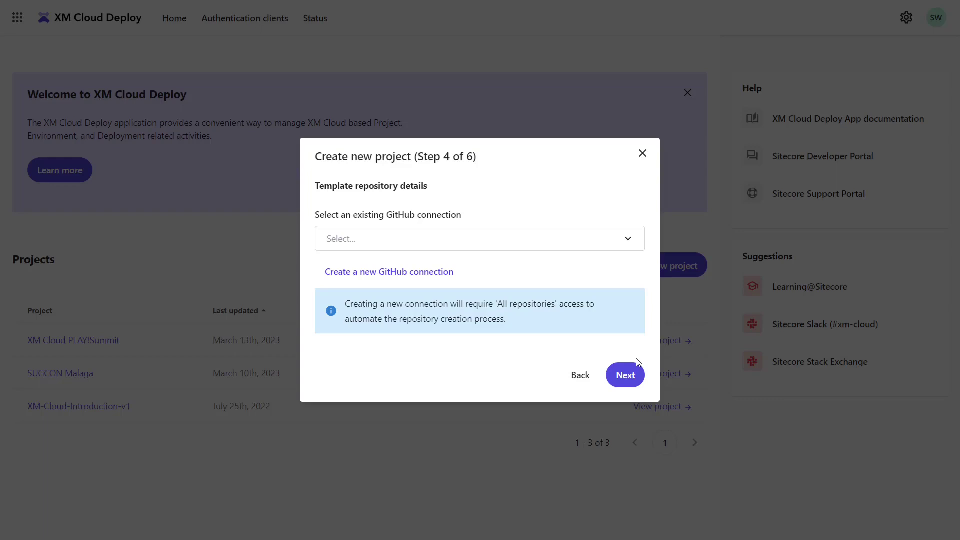
left_click(629, 240)
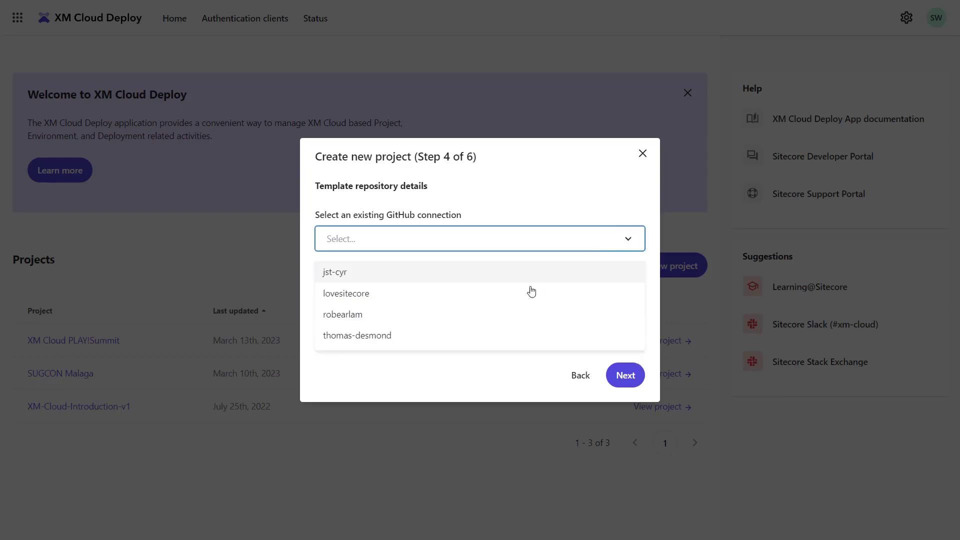
left_click(508, 294)
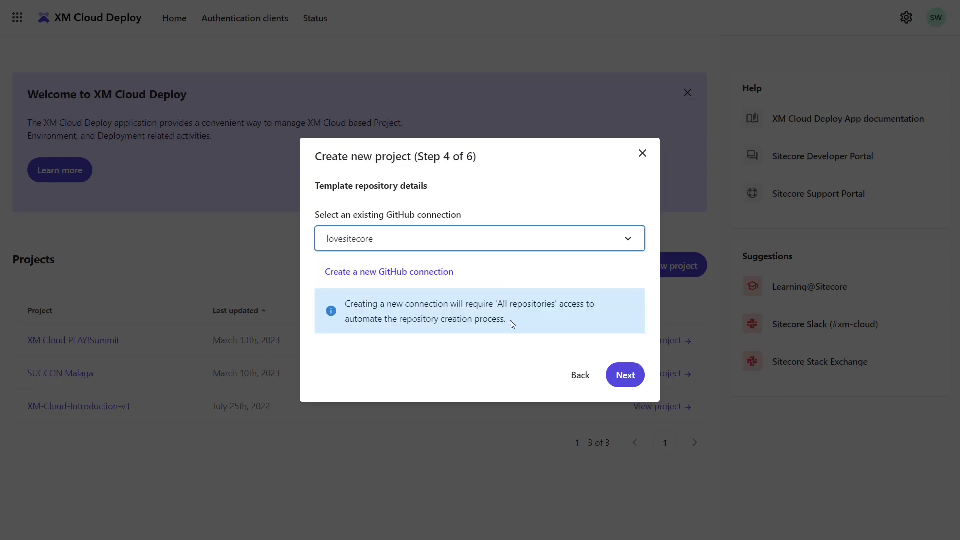
left_click(636, 378)
Step: Set the deployment repository name to 'headless-sxa-tutorial-series'
left_click(459, 294)
type("headless-sxa-t")
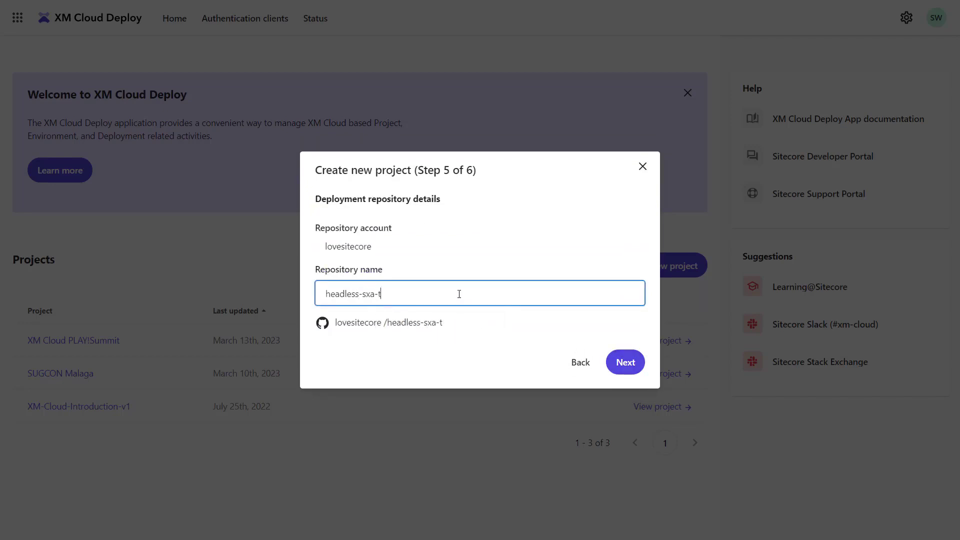
type("utorial-series")
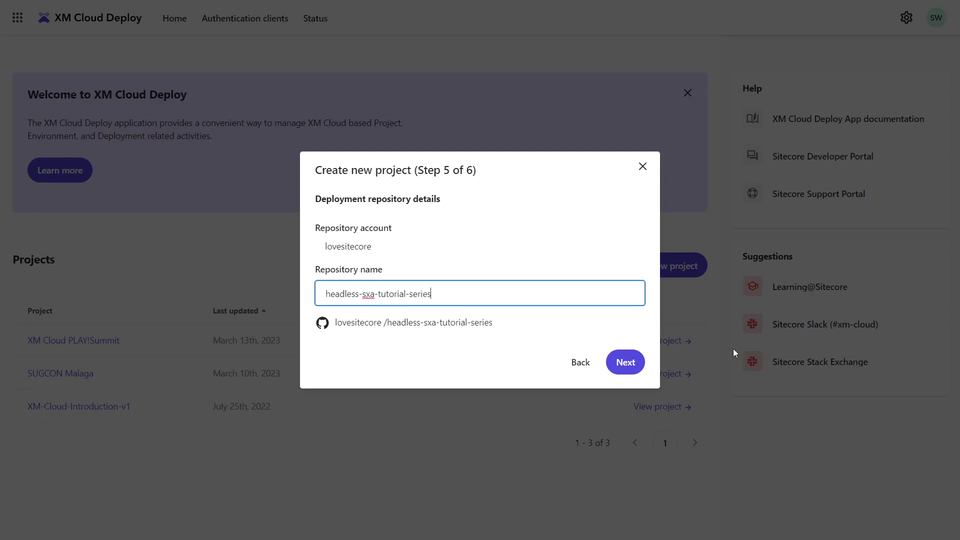
left_click(628, 365)
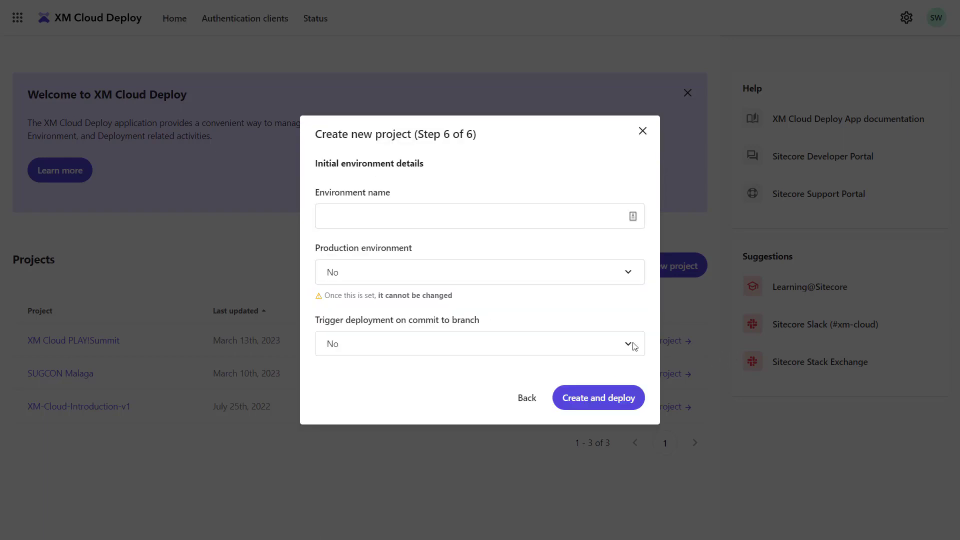
Step: Add a DEV environment with deployment on commit set to Yes, and create and deploy
left_click(556, 218)
type("DEV")
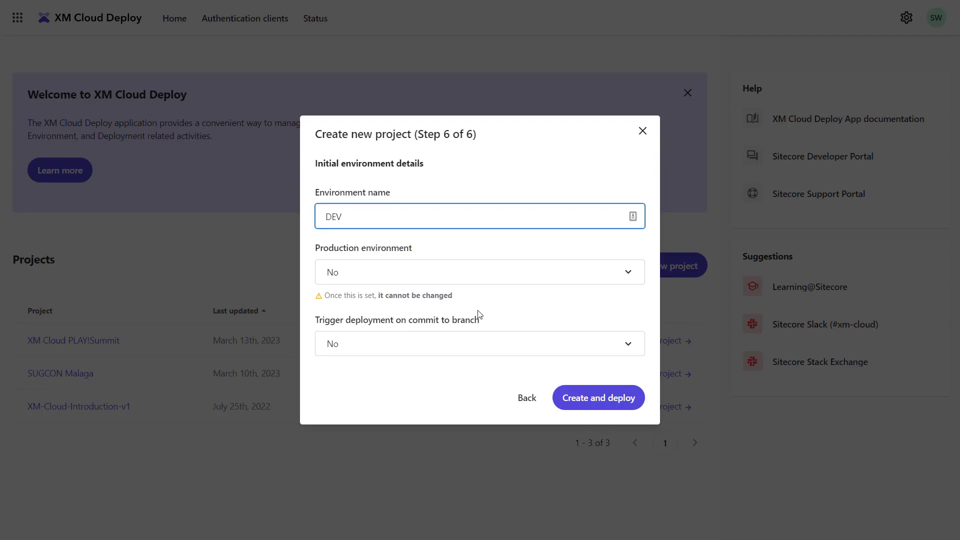
left_click(536, 348)
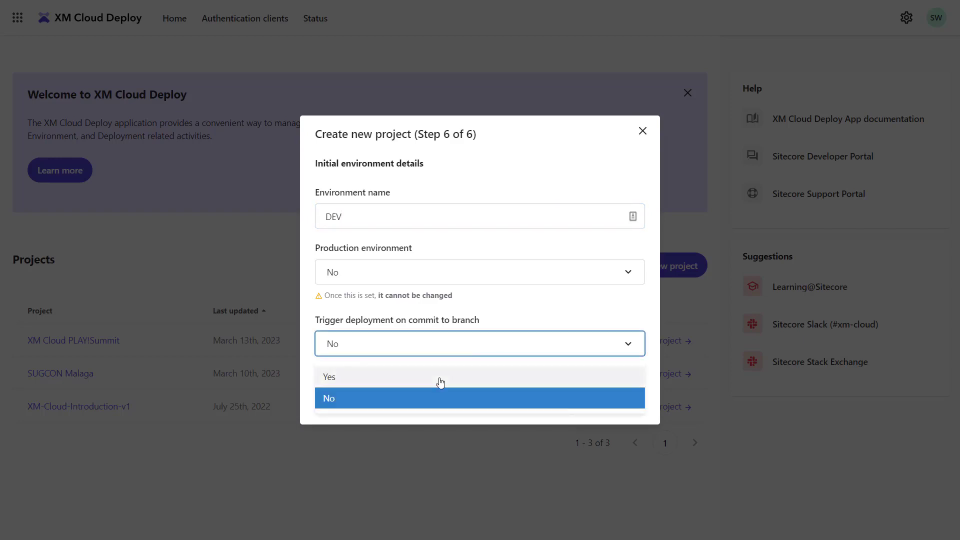
left_click(445, 379)
left_click(639, 398)
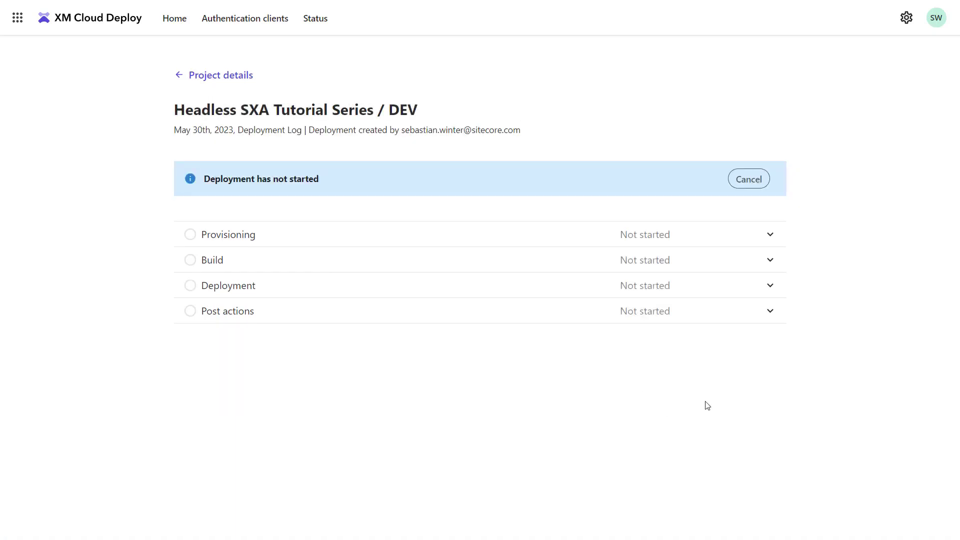
Step: Follow the DEV deployment through the Provisioning, Build, Deployment and Post actions logs
left_click(771, 236)
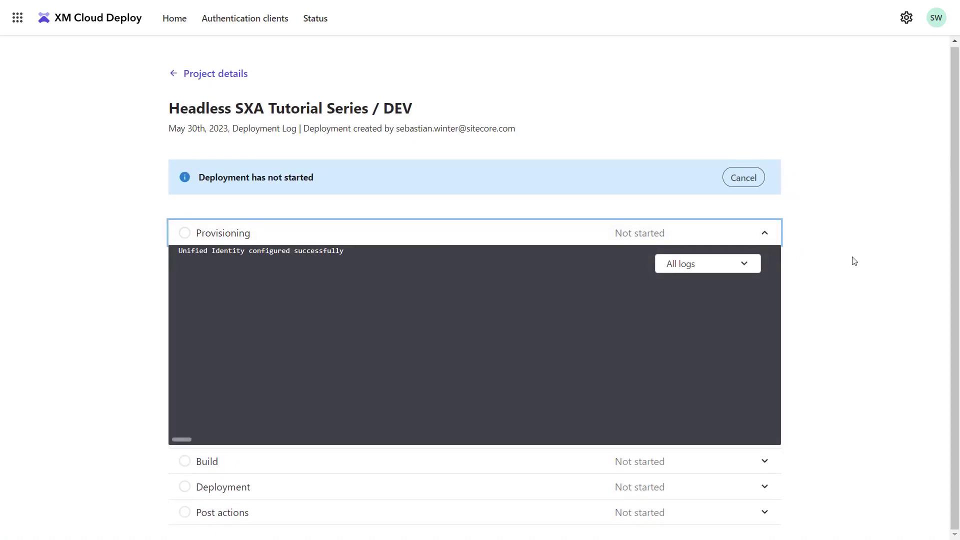
left_click(760, 460)
scroll(879, 349, "down", 4)
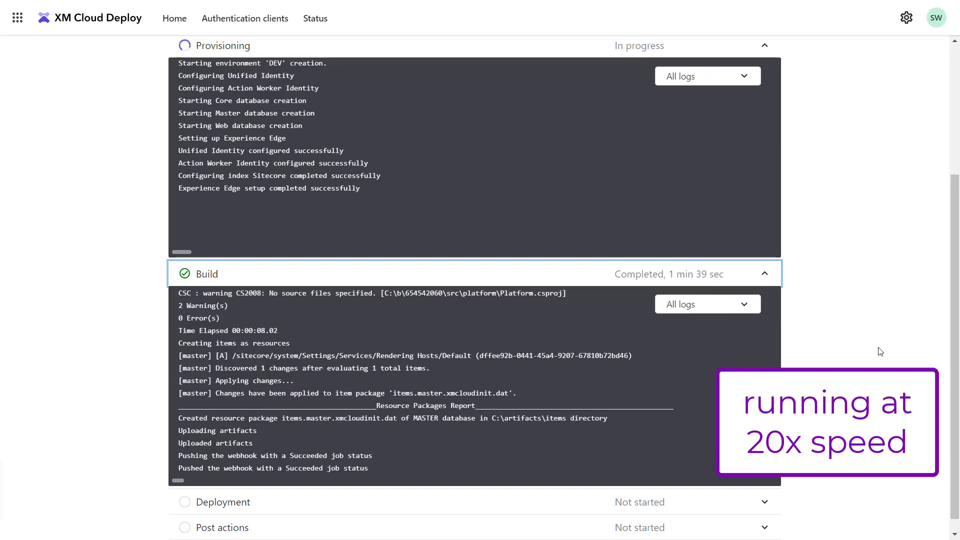
left_click(765, 50)
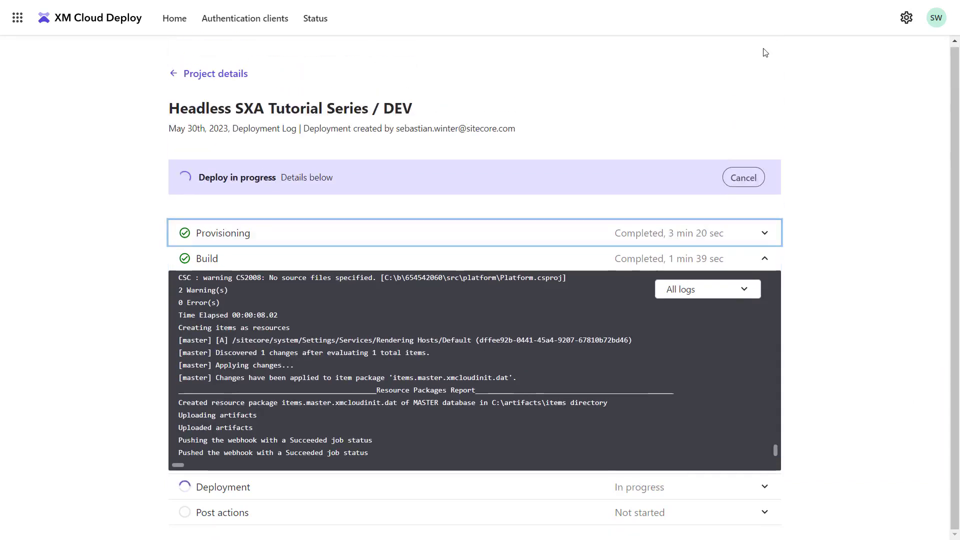
left_click(767, 258)
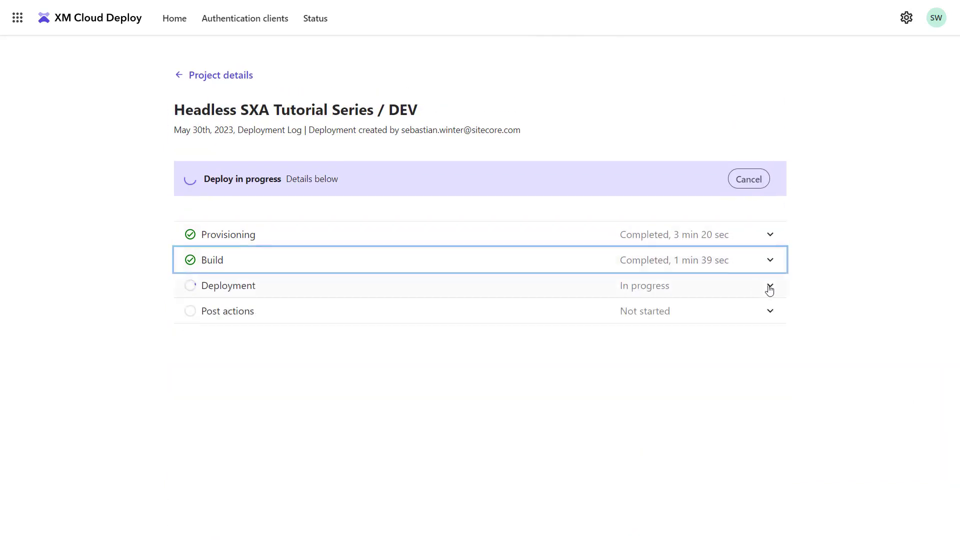
left_click(770, 285)
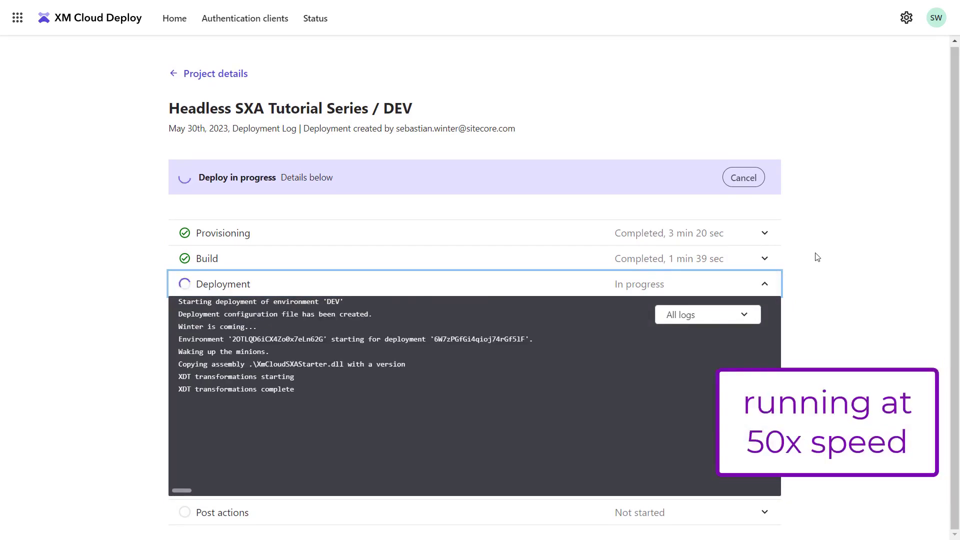
left_click(768, 312)
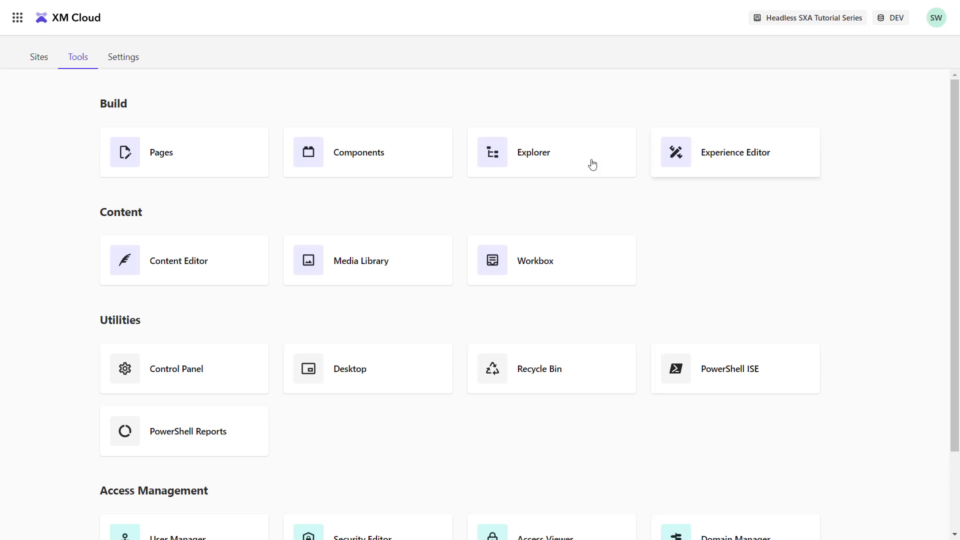
Step: From the XM Cloud Sites list, begin creating a new website
left_click(40, 63)
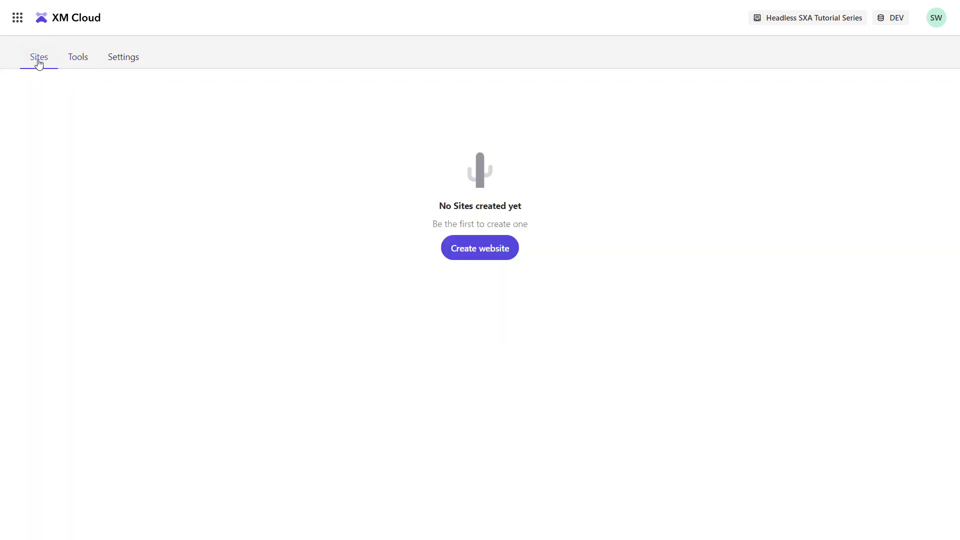
left_click(488, 257)
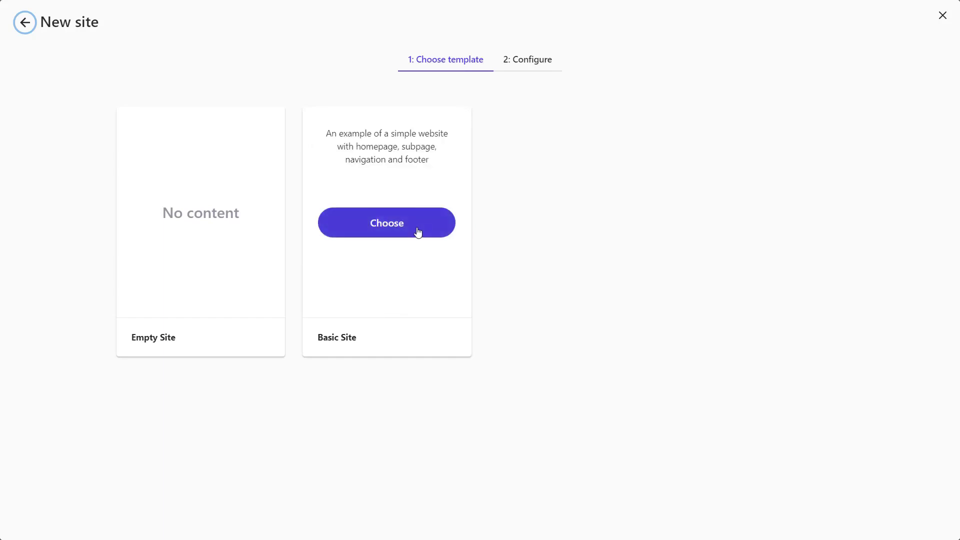
Step: Create a Basic Site named 'Company DEV', reviewing the site identifier settings first
left_click(419, 232)
left_click(399, 134)
type("Company DEV")
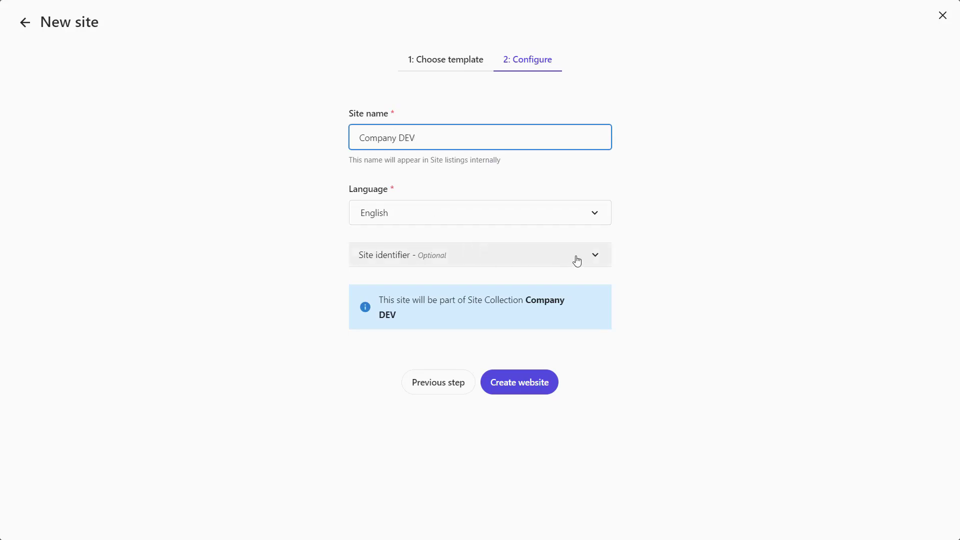
left_click(600, 258)
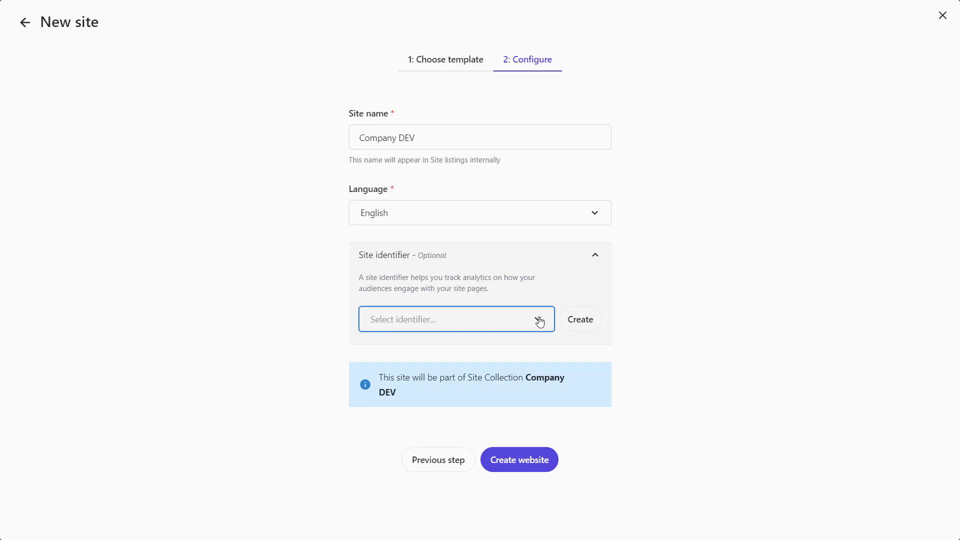
left_click(537, 451)
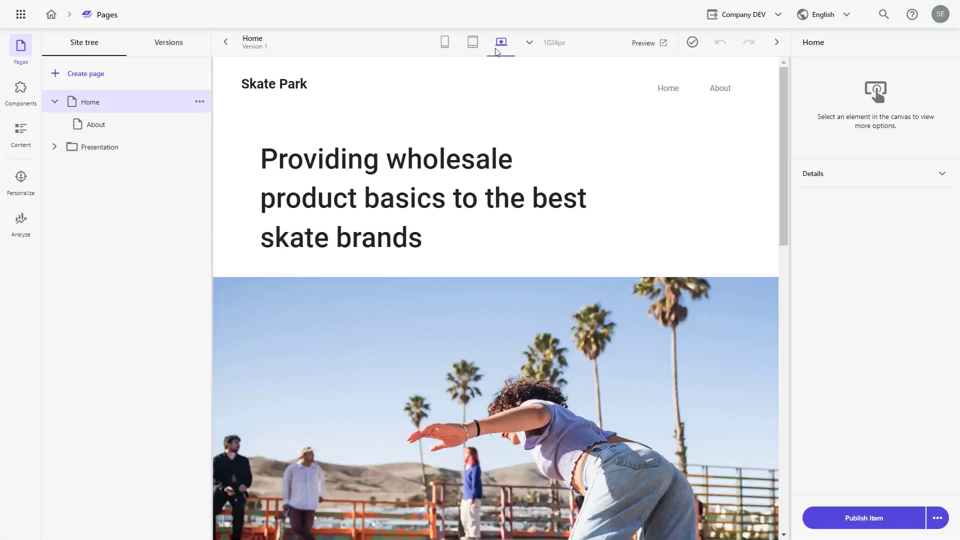
Step: Preview the page at tablet, mobile and desktop widths and check the site and language lists
left_click(473, 43)
left_click(450, 47)
left_click(502, 43)
left_click(778, 15)
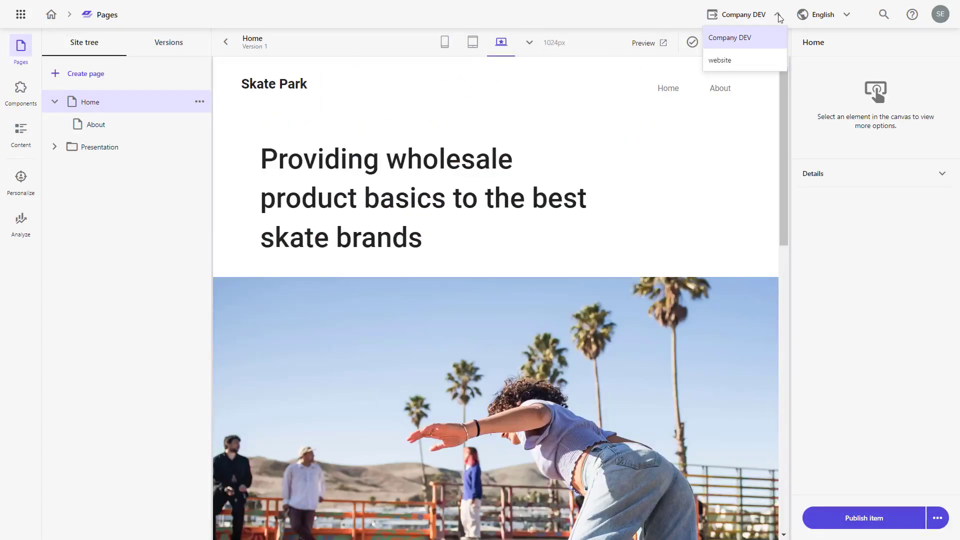
left_click(848, 17)
left_click(845, 17)
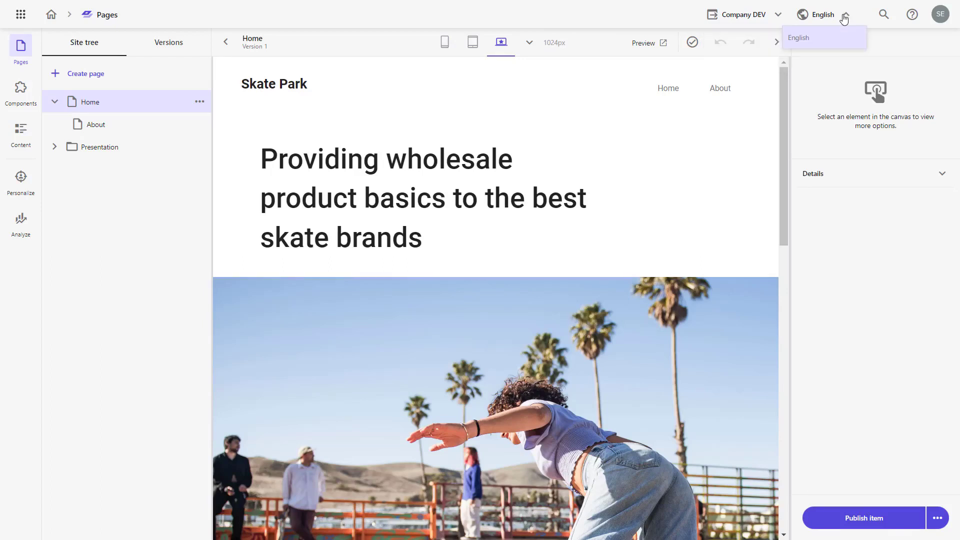
left_click(845, 17)
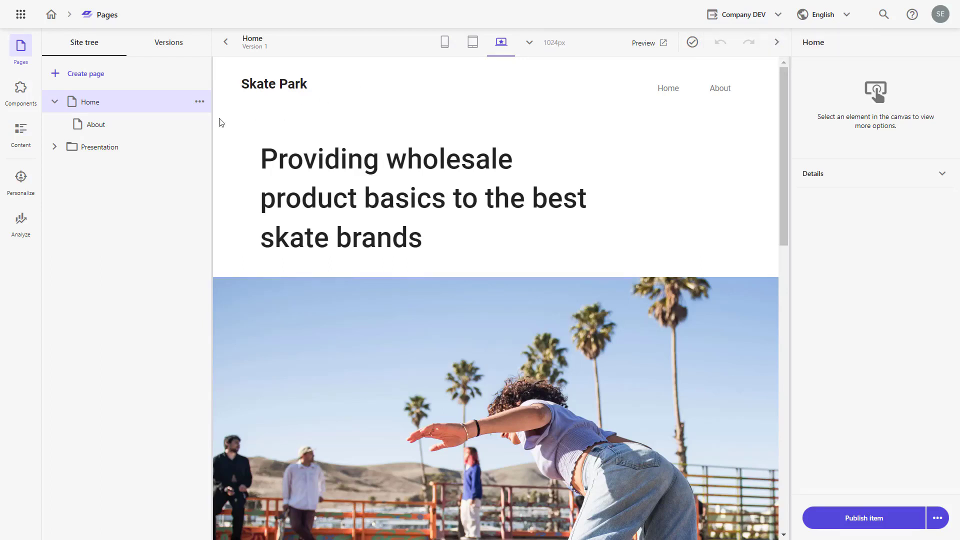
Step: Browse the Components panel's SXA and FEaaS libraries, then the site's content tree
left_click(22, 95)
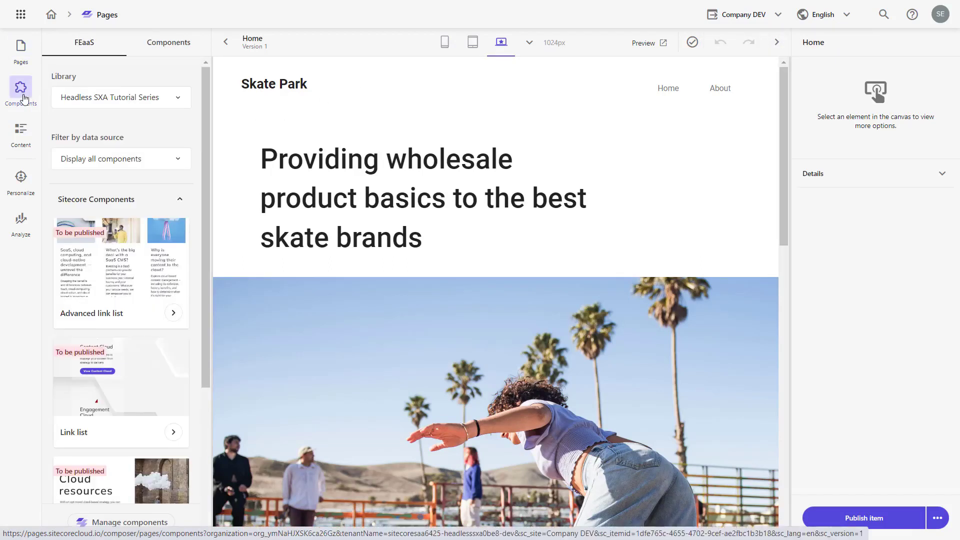
left_click(176, 45)
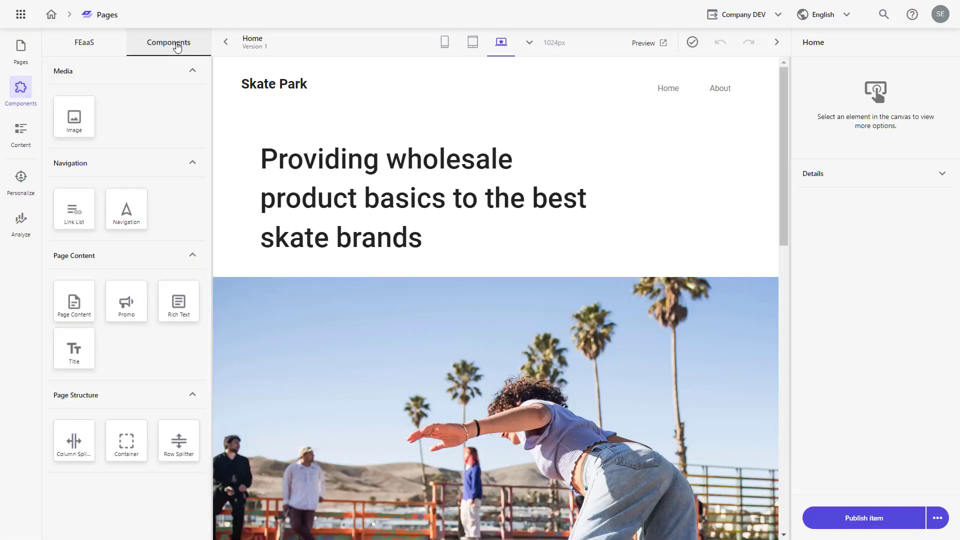
left_click(112, 44)
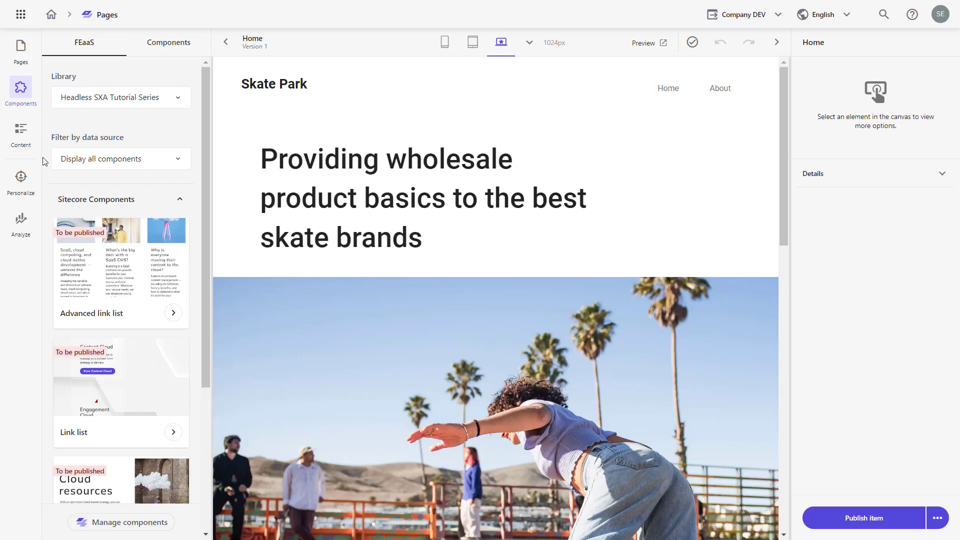
left_click(20, 139)
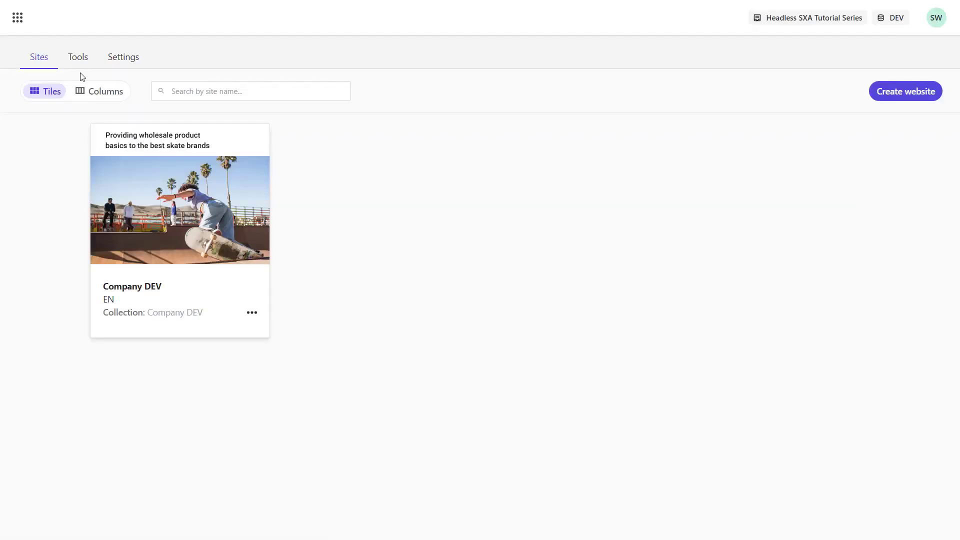
Step: In Explorer, expand the Company DEV site and view its Home page details
left_click(79, 58)
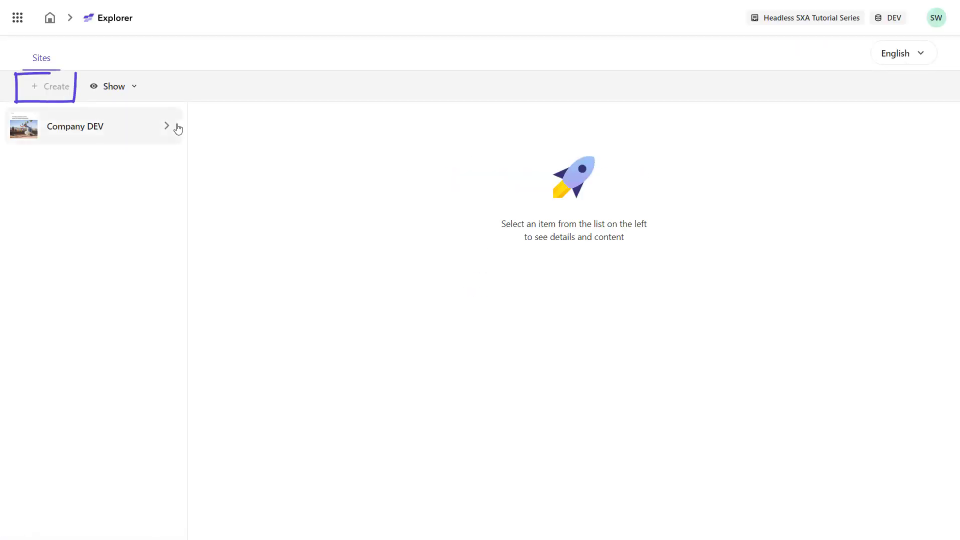
left_click(169, 127)
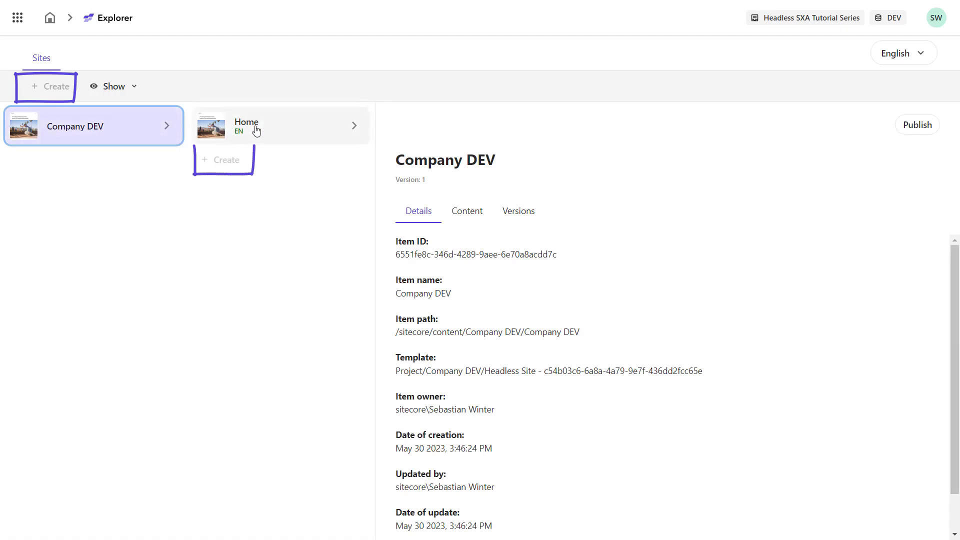
left_click(231, 129)
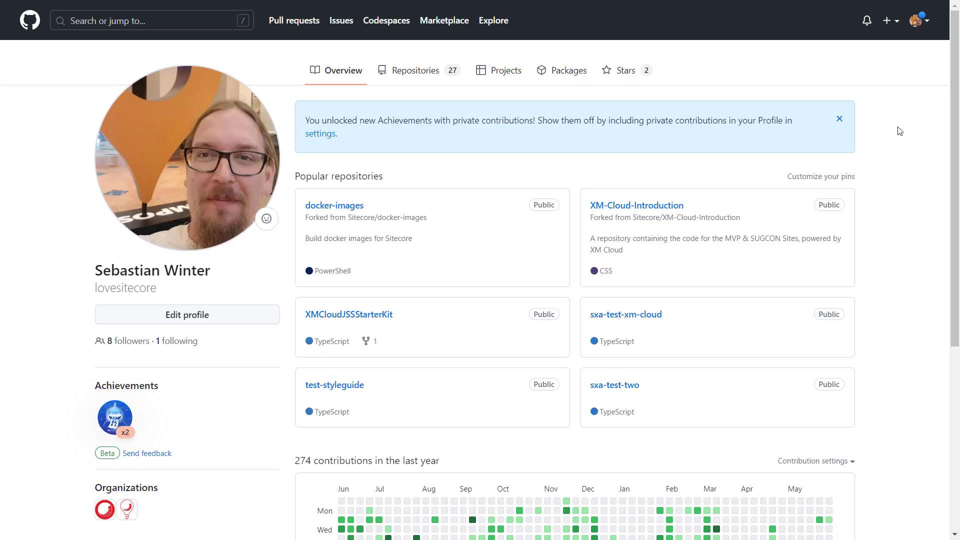
Step: Copy the GitHub CLI clone command for the headless-sxa-tutorial-series repository
left_click(436, 73)
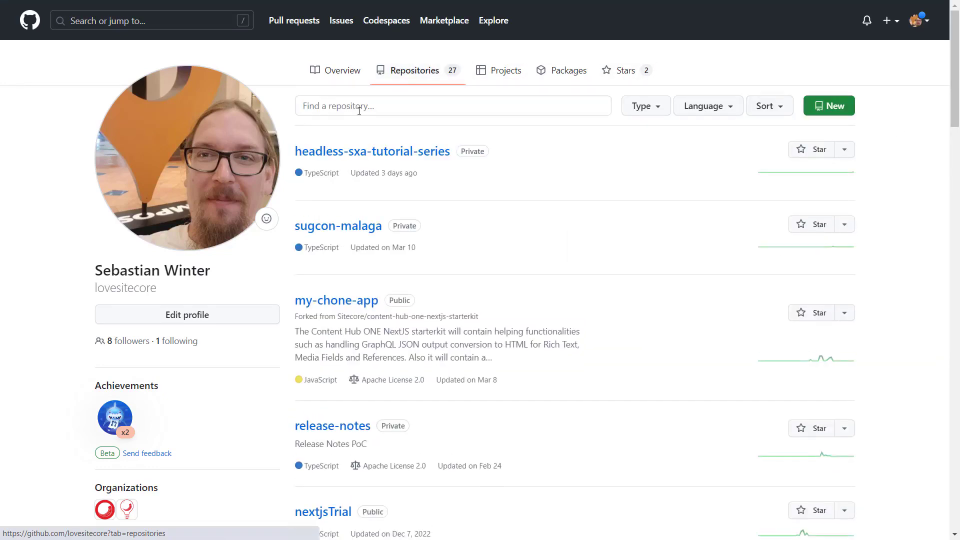
left_click(336, 157)
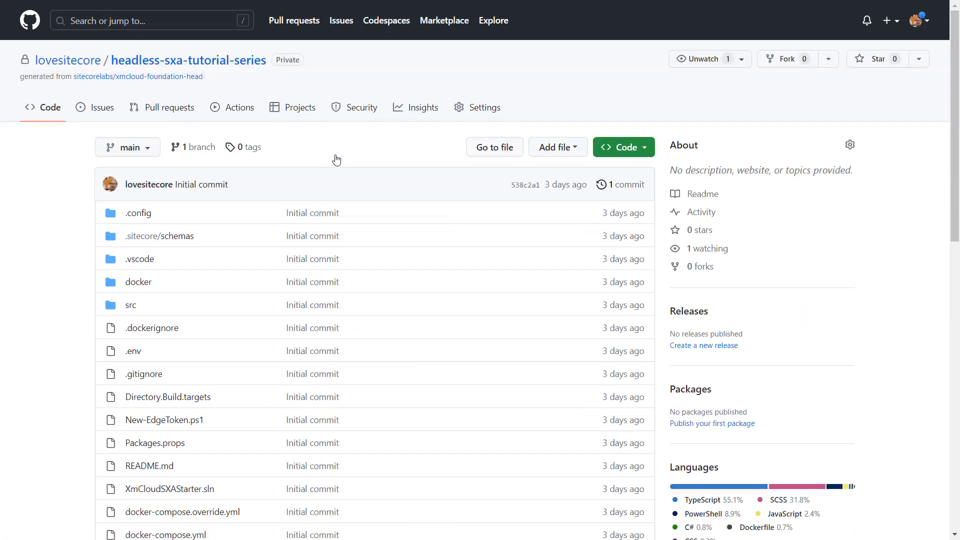
left_click(645, 151)
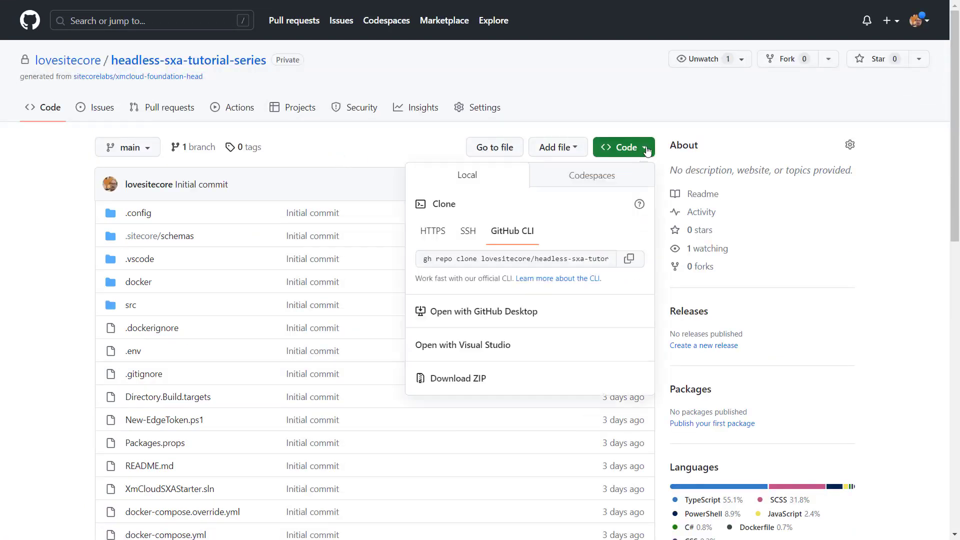
left_click(612, 259)
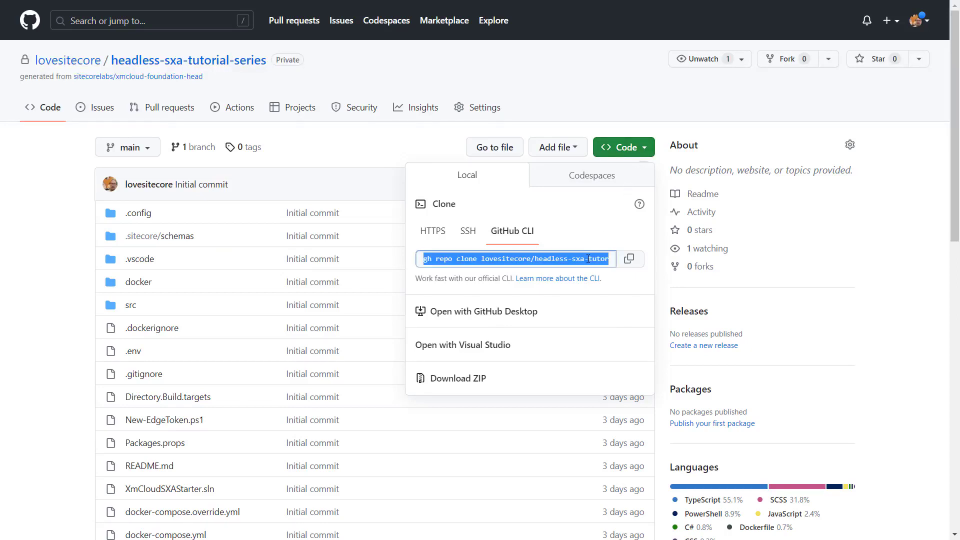
left_click(629, 261)
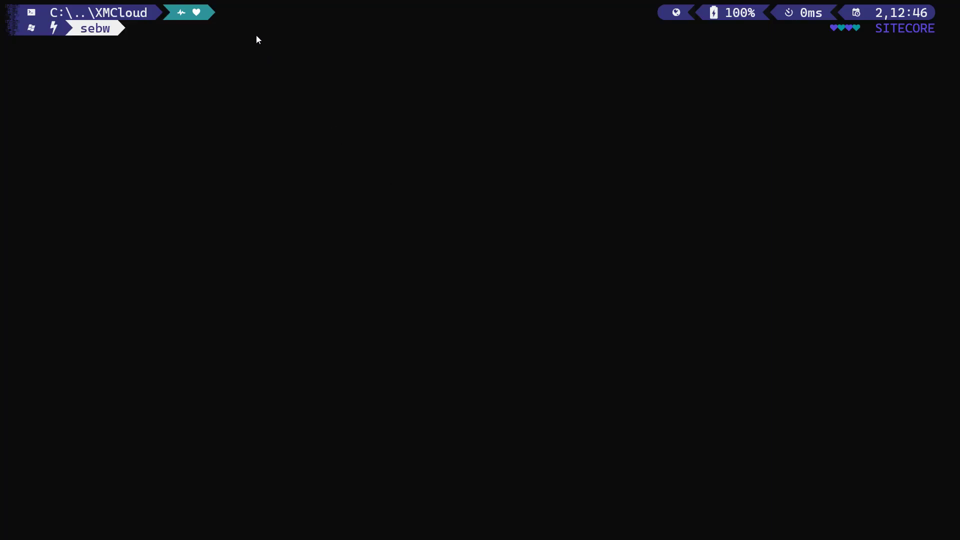
Step: Paste and run the gh repo clone command in the terminal
key("ctrl+v")
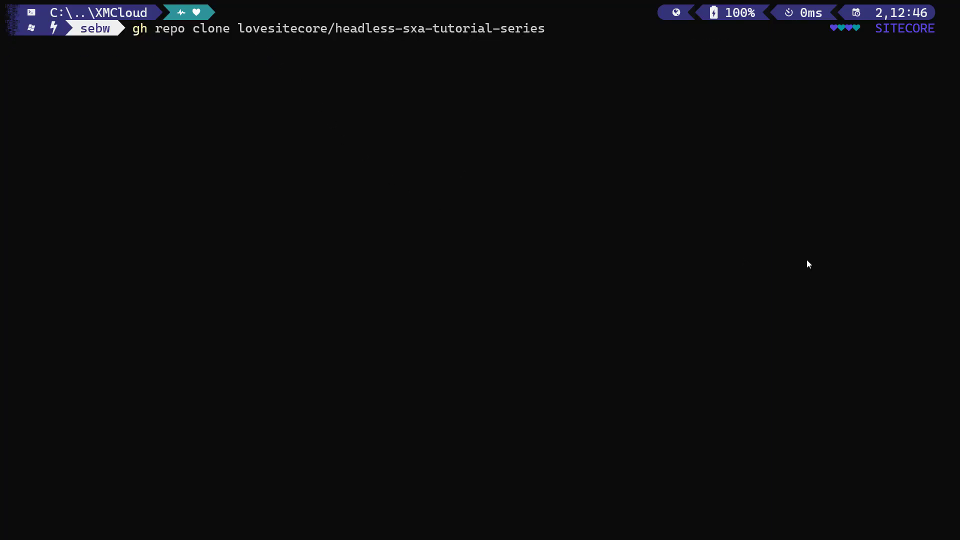
key("Return")
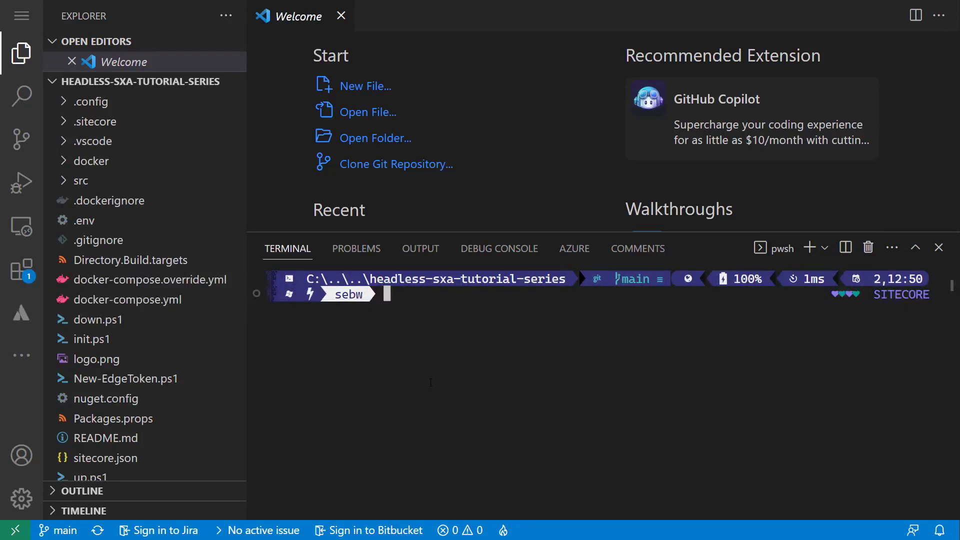
Step: Rerun .\init.ps1 -InitEnv from terminal history, then close the Welcome page
type("init")
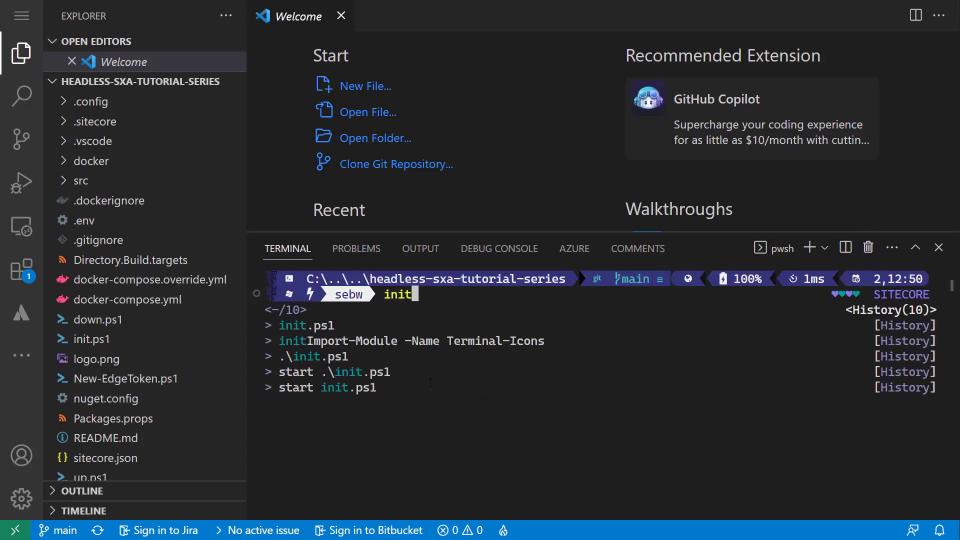
key("Down")
key("Down")
key("Up")
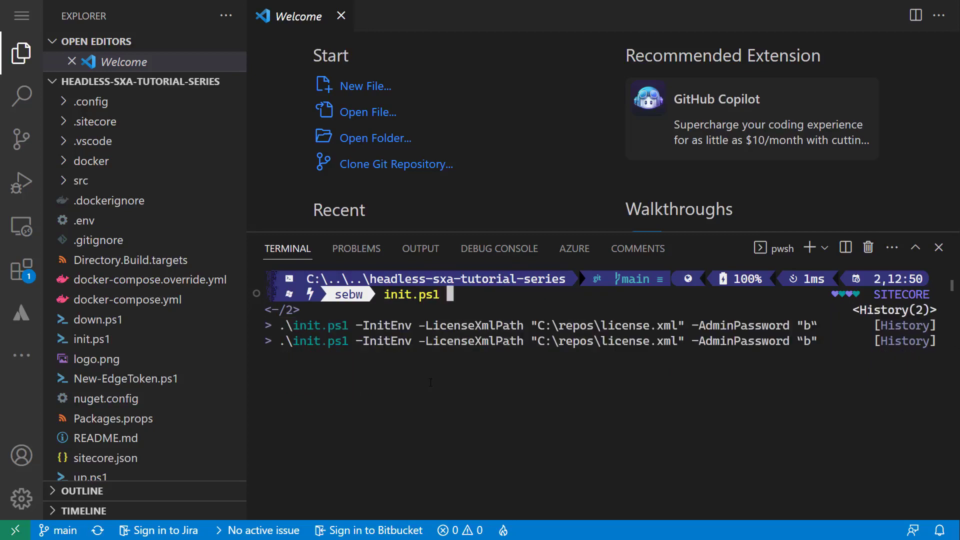
key("Down")
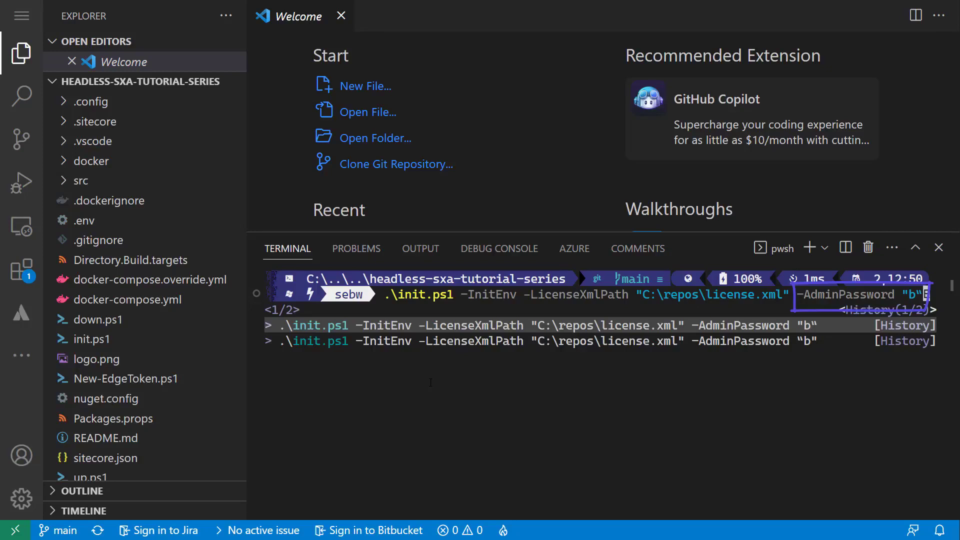
key("Return")
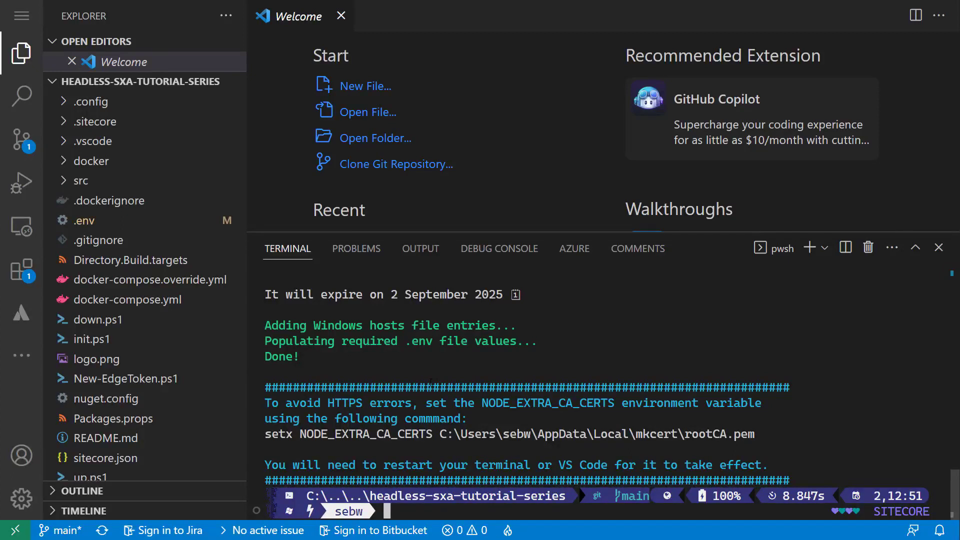
key("ctrl+w")
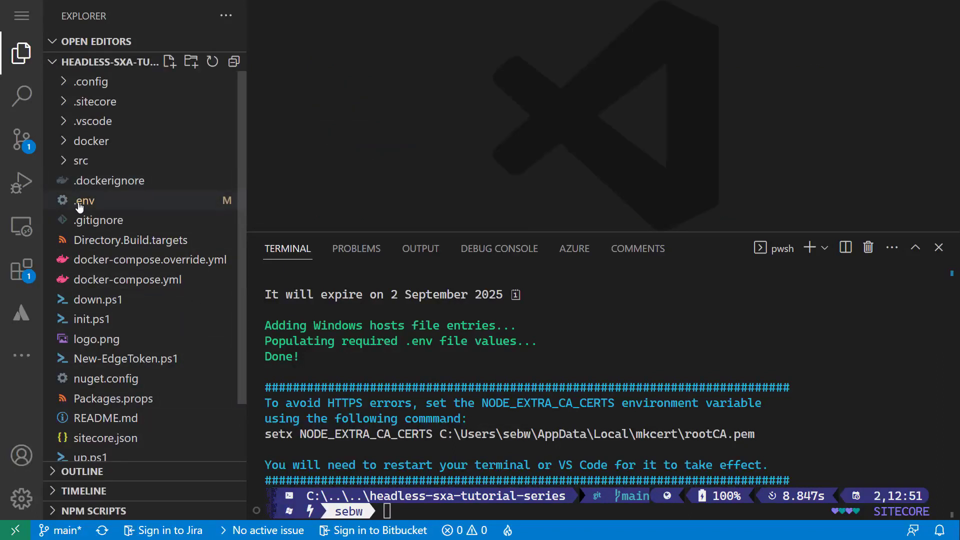
Step: Copy src/sxastarter/.env and paste a duplicate into the sxastarter folder
left_click(66, 164)
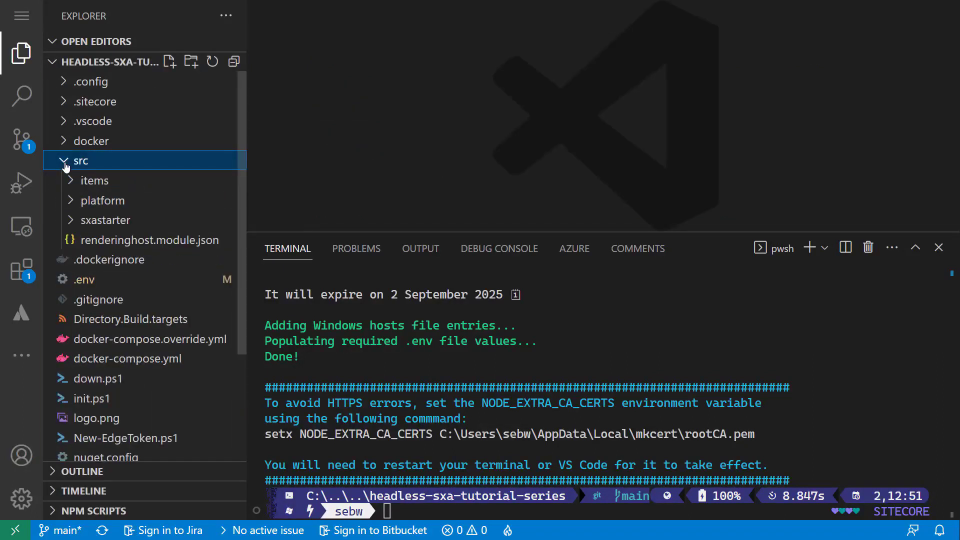
left_click(70, 221)
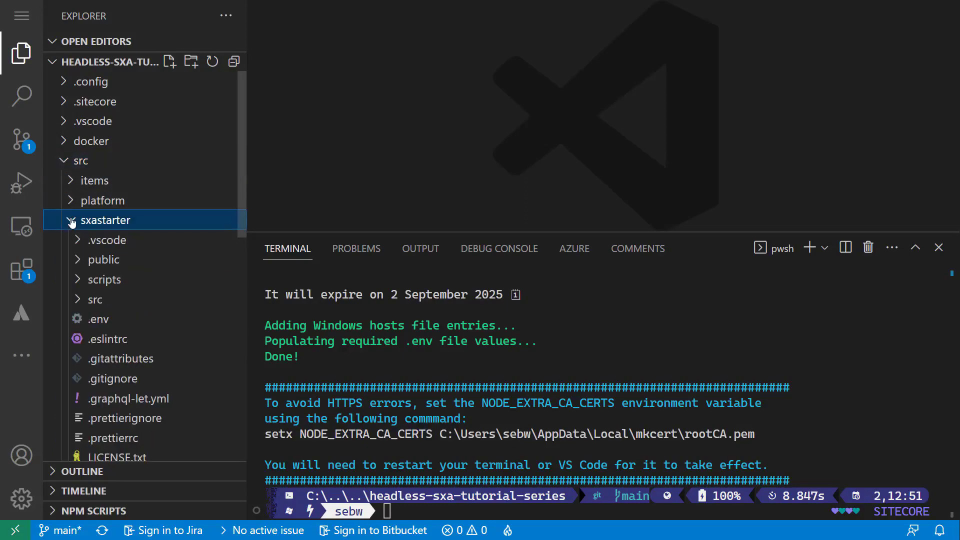
right_click(108, 322)
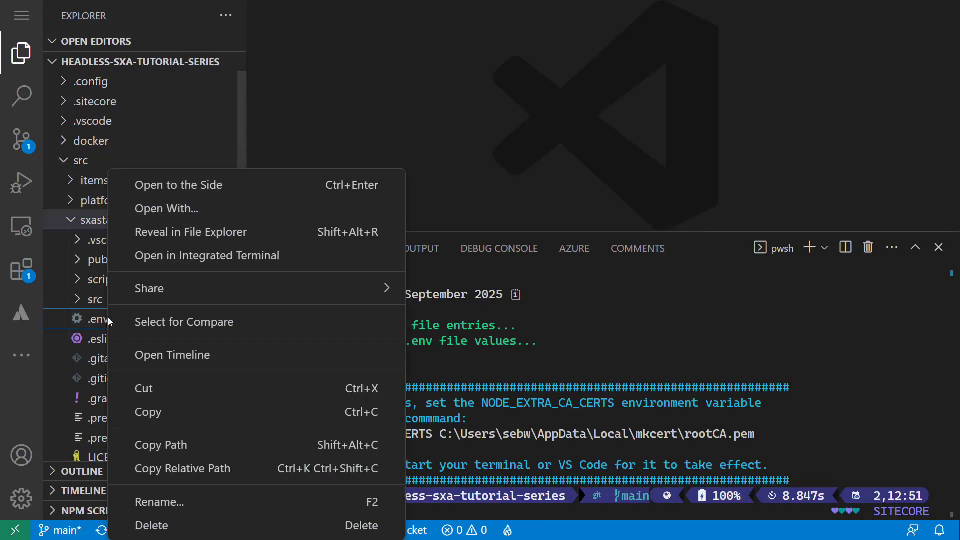
left_click(158, 413)
right_click(105, 225)
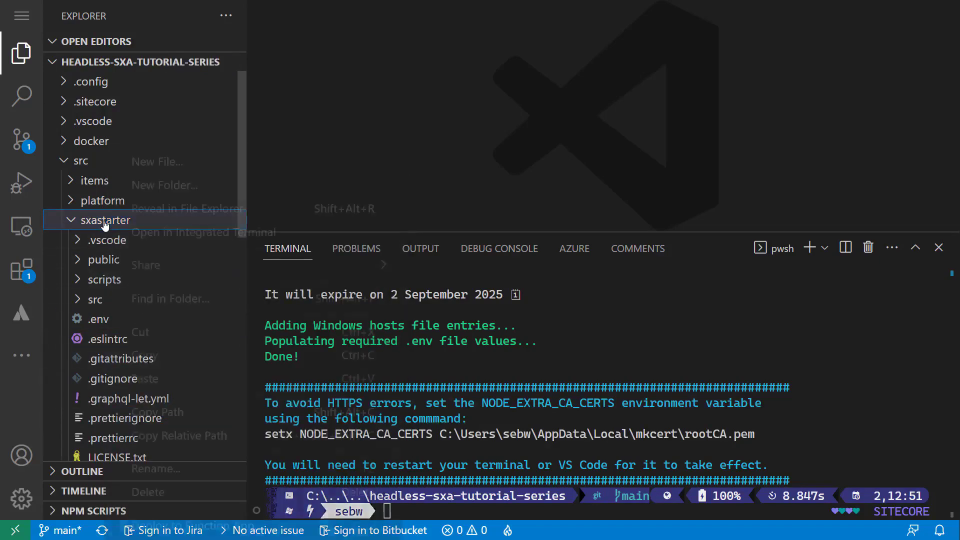
left_click(147, 379)
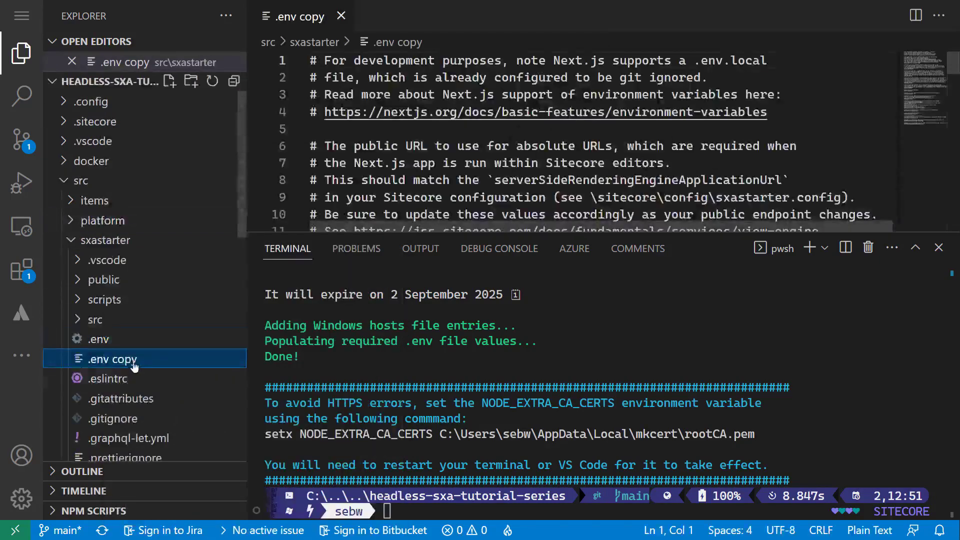
Step: Rename the .env copy to .env.local
right_click(133, 366)
left_click(200, 498)
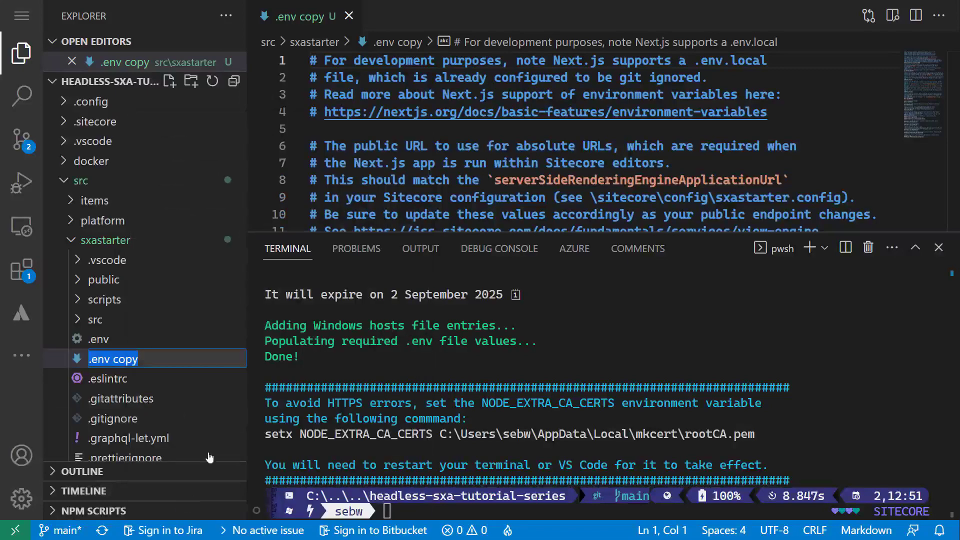
key("End")
key("ctrl+shift+Left")
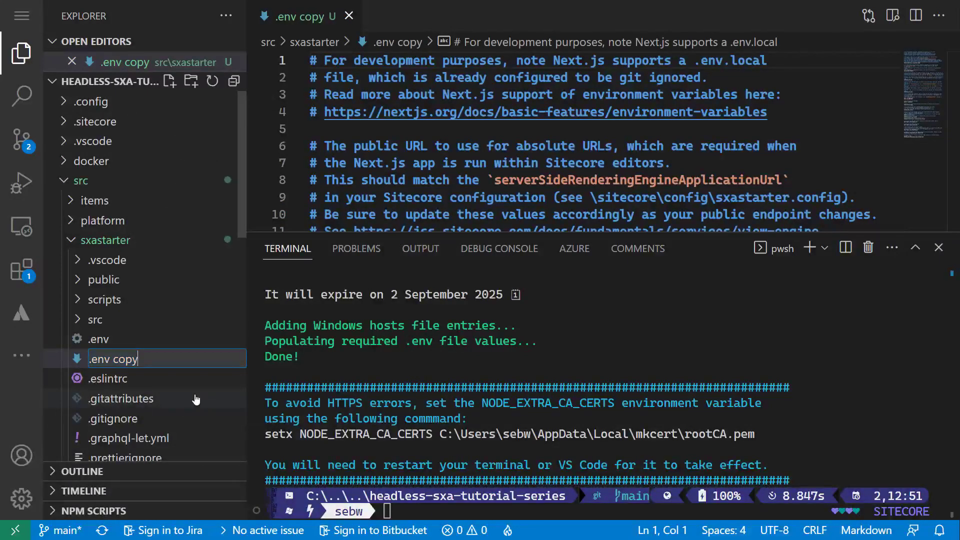
key("BackSpace")
key("BackSpace")
type(".local")
key("Return")
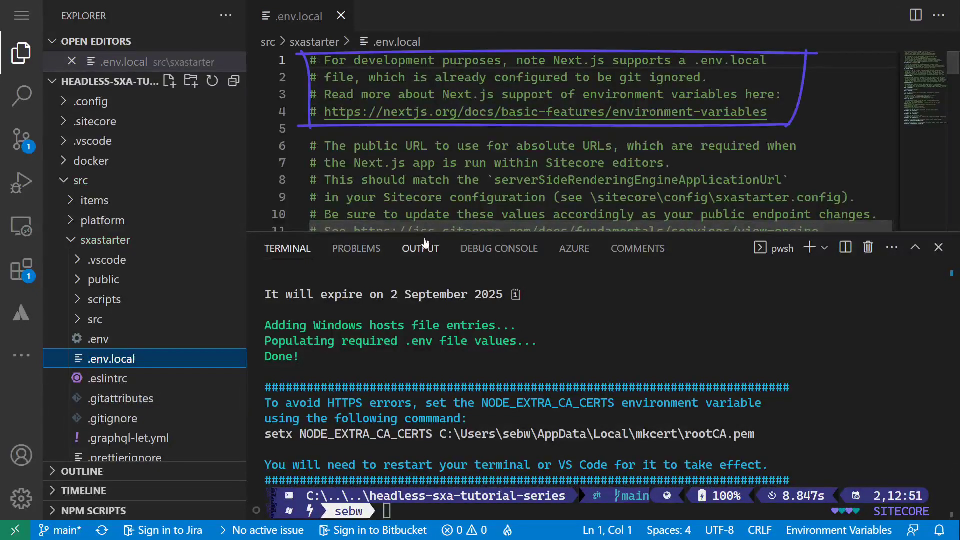
Step: Collapse the terminal panel and scroll down through .env.local
left_click_drag(426, 231, 450, 485)
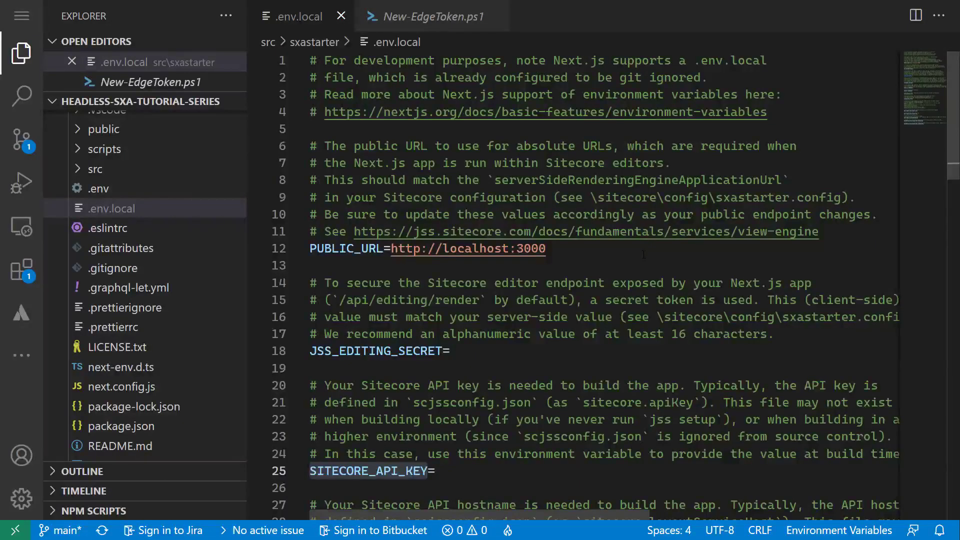
scroll(643, 254, "down", 6)
scroll(644, 256, "down", 1)
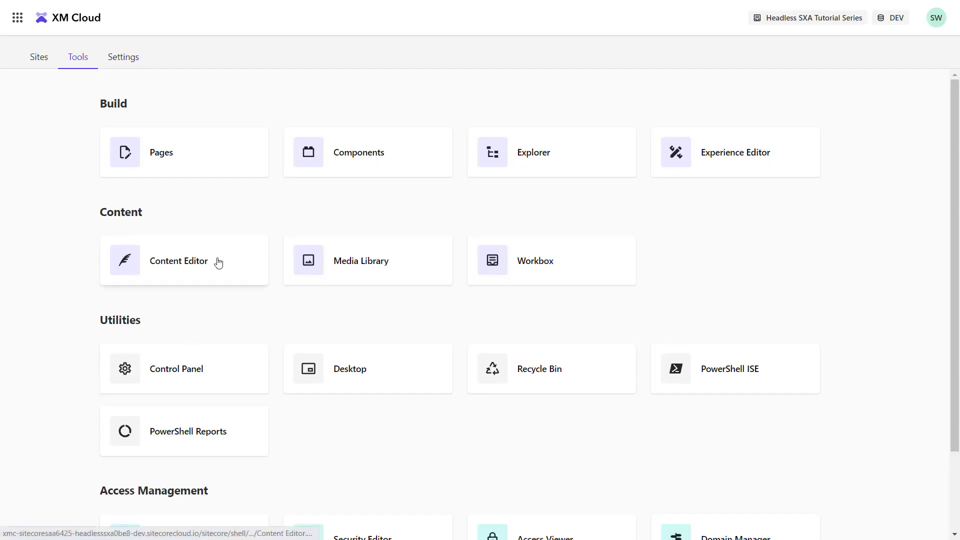
Step: In Content Editor, open System > Settings > Services > API Keys > xmcloudpreview and select its Item ID
left_click(219, 262)
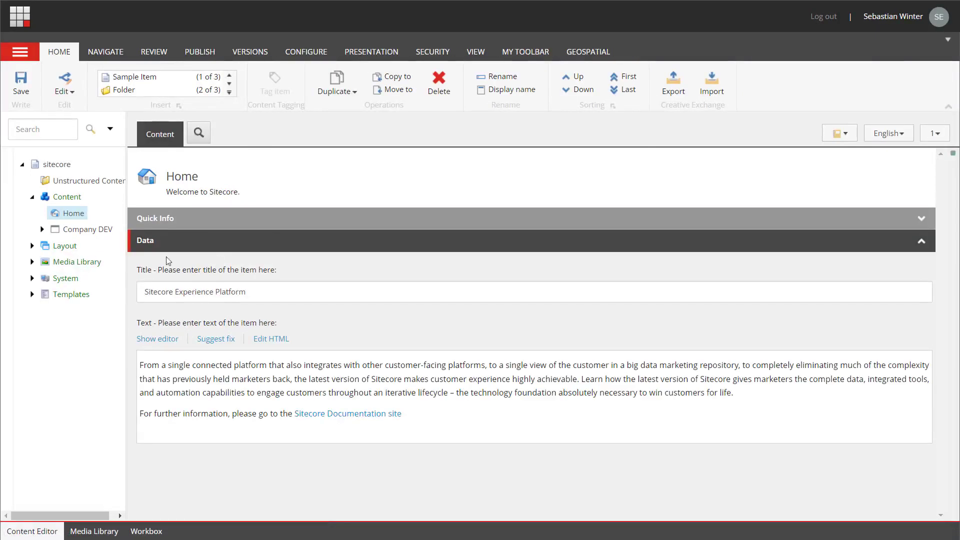
left_click(32, 279)
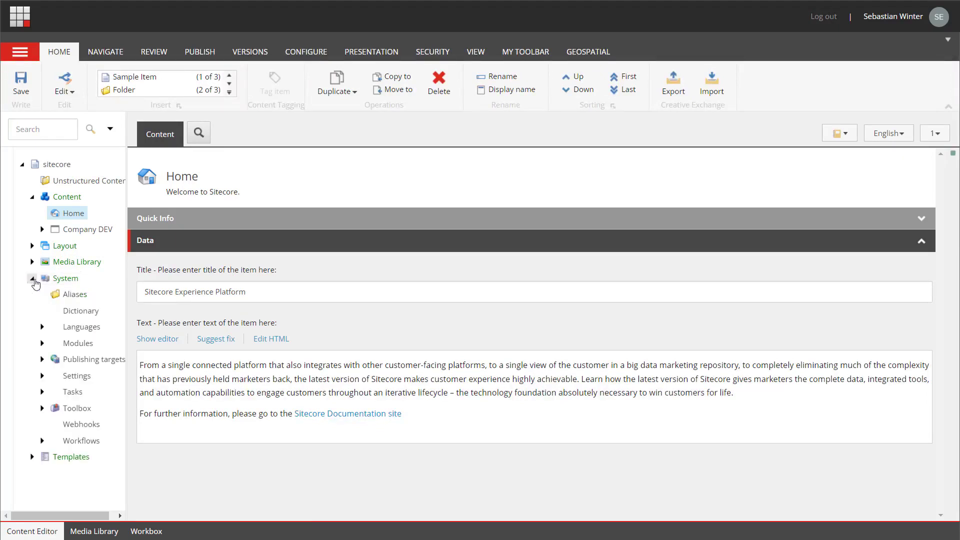
left_click(42, 379)
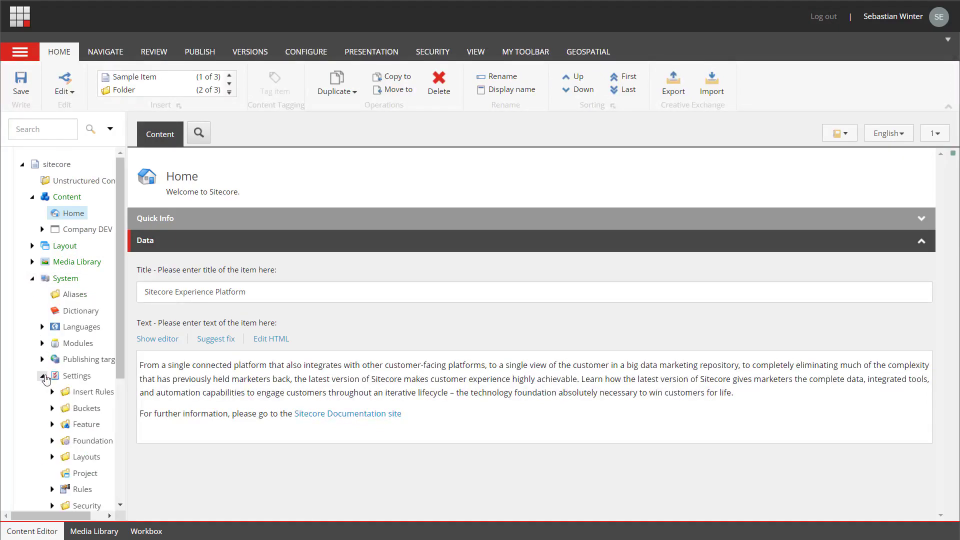
scroll(48, 388, "down", 3)
left_click(52, 397)
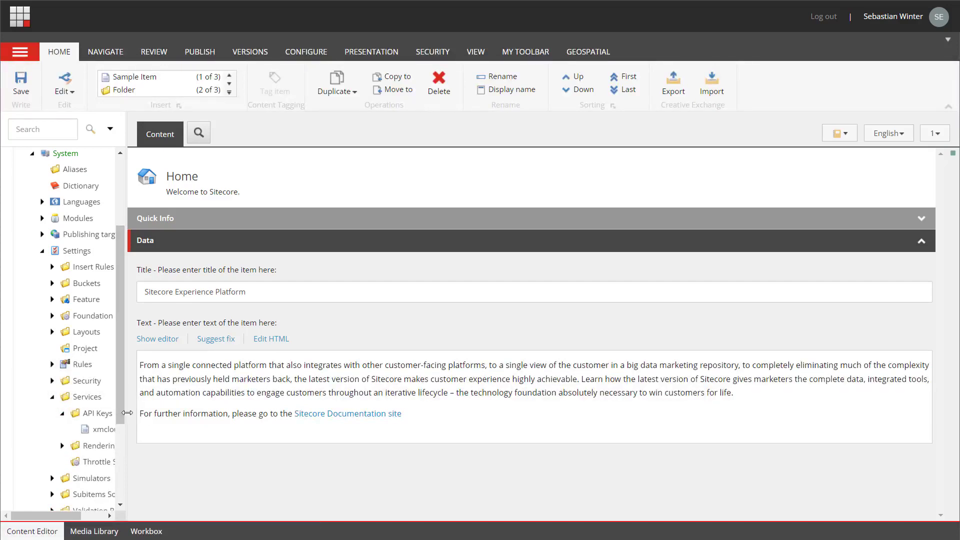
left_click(131, 429)
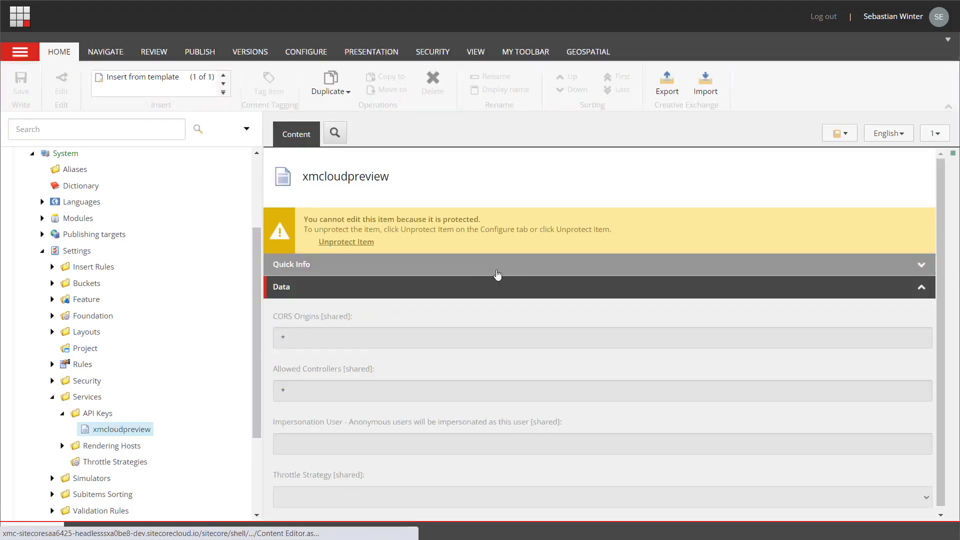
left_click(498, 270)
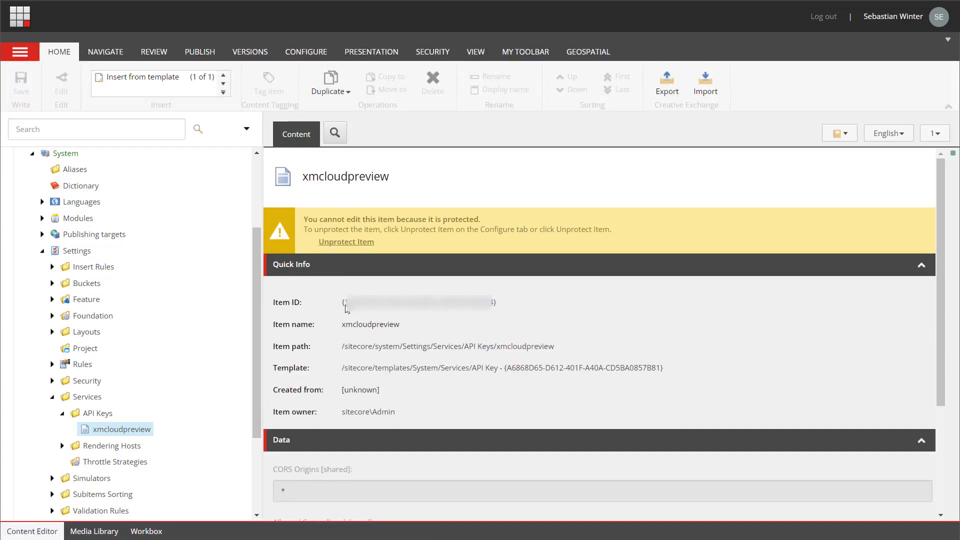
left_click_drag(343, 303, 497, 305)
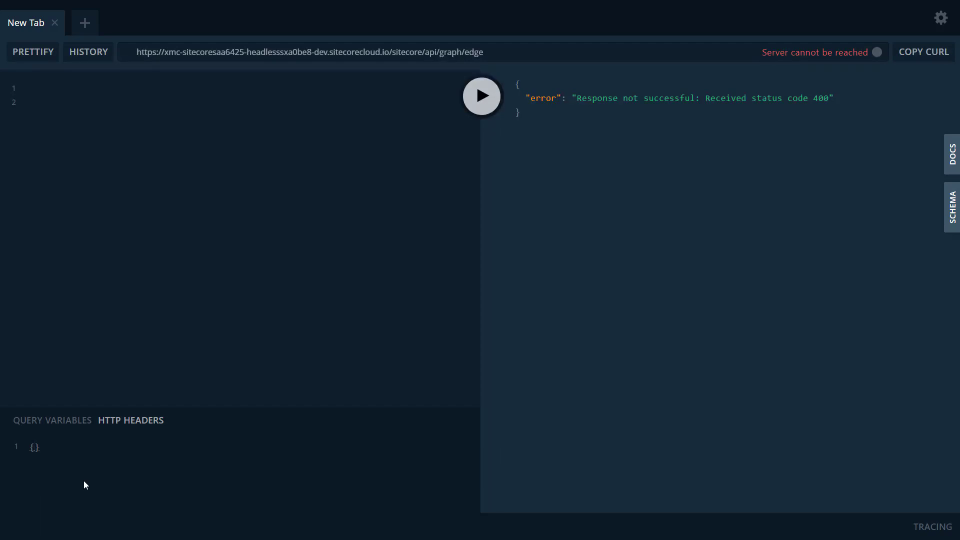
Step: Add the sc_apikey header with the API key and run a /sitecore/content/home item query
type("\"sc_apikey")
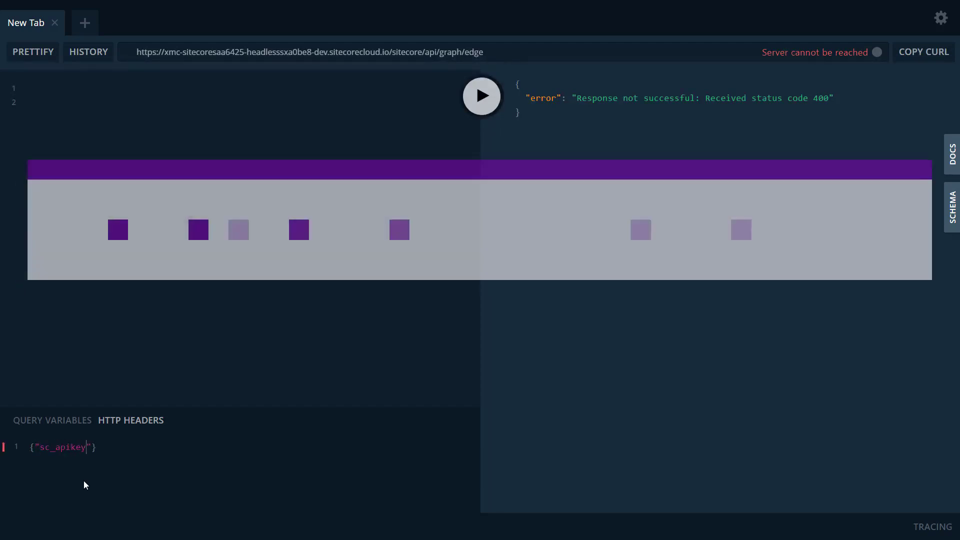
type("\": \"")
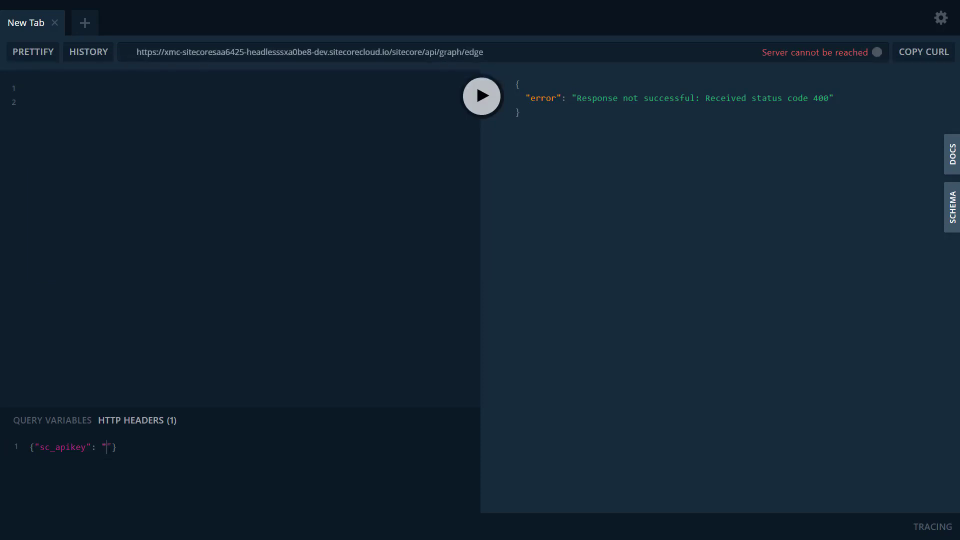
key("ctrl+v")
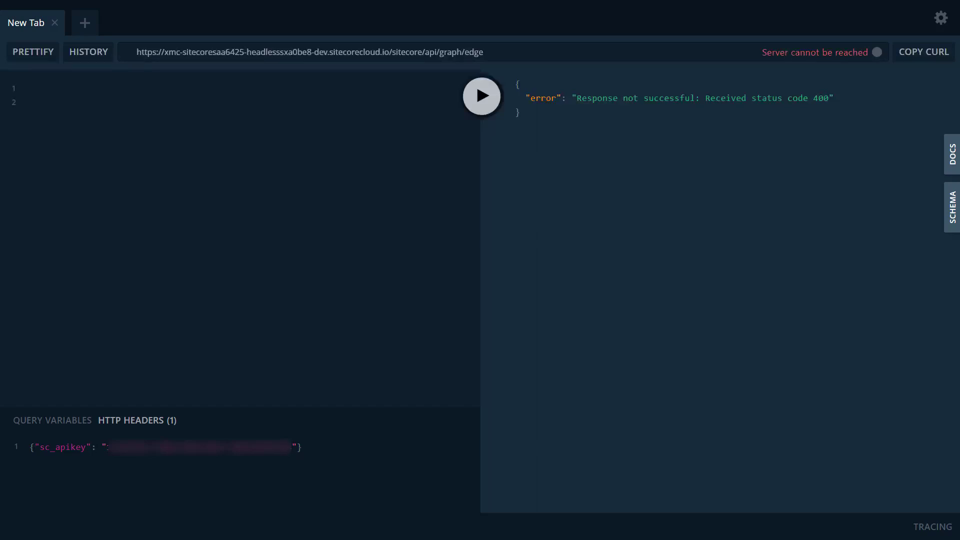
key("ctrl+v")
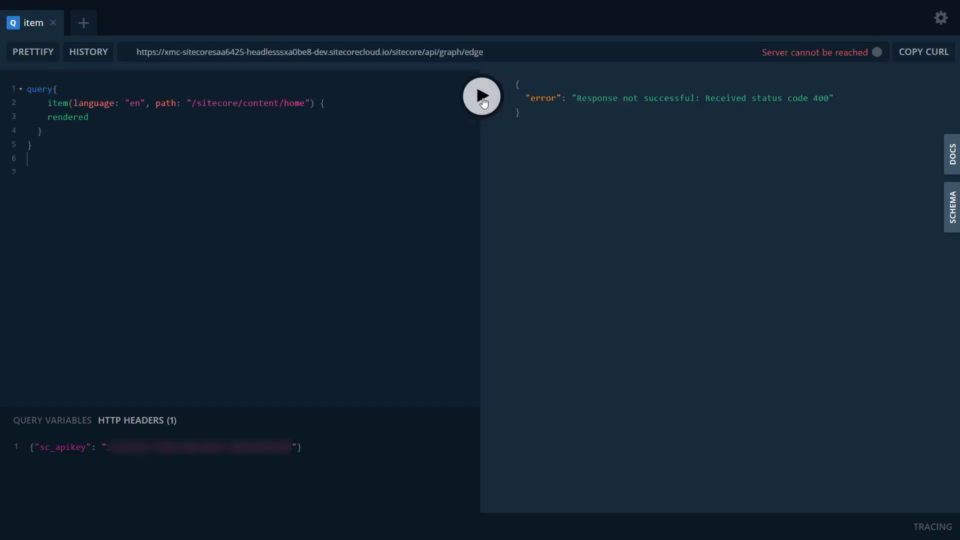
left_click(482, 102)
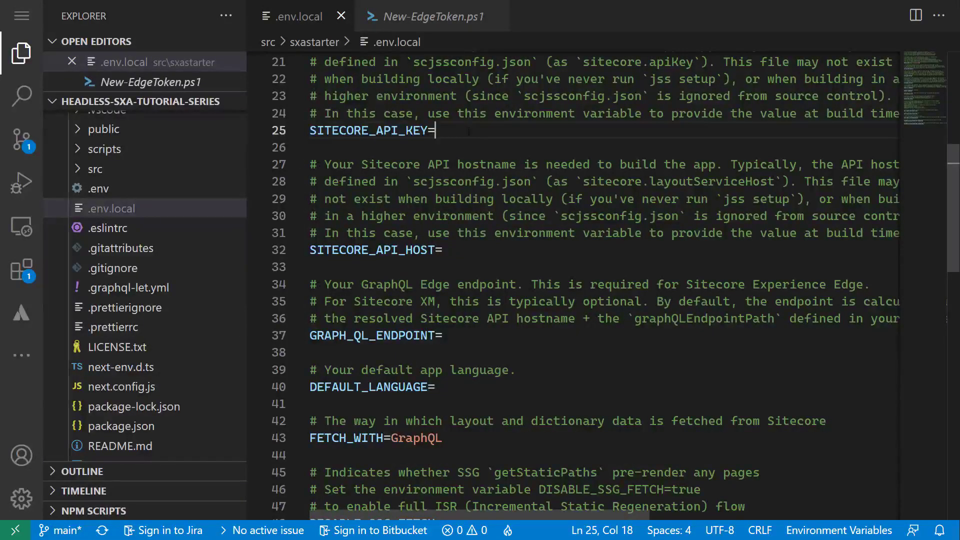
Step: Paste the API key into SITECORE_API_KEY and the Edge endpoint into GRAPH_QL_ENDPOINT
key("ctrl+v")
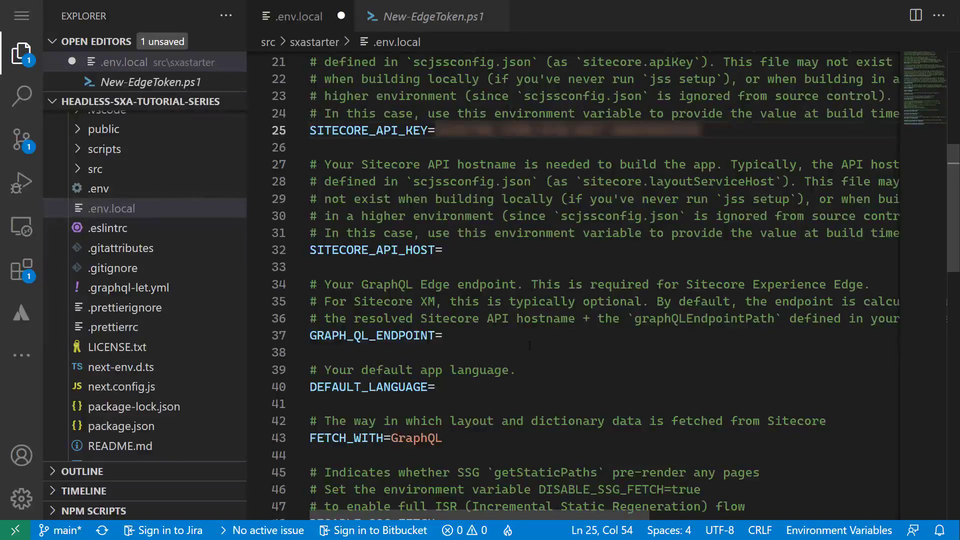
left_click(443, 335)
key("ctrl+v")
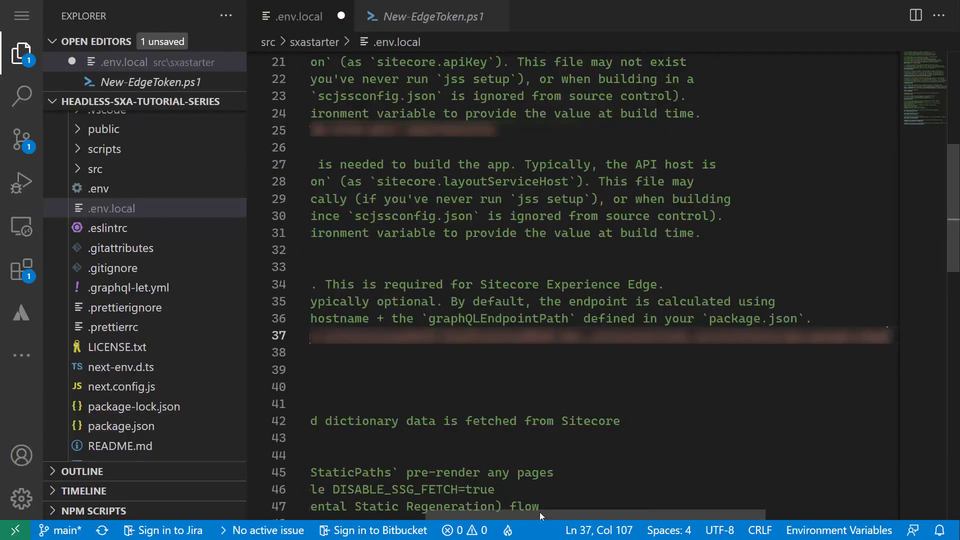
left_click_drag(540, 512, 348, 509)
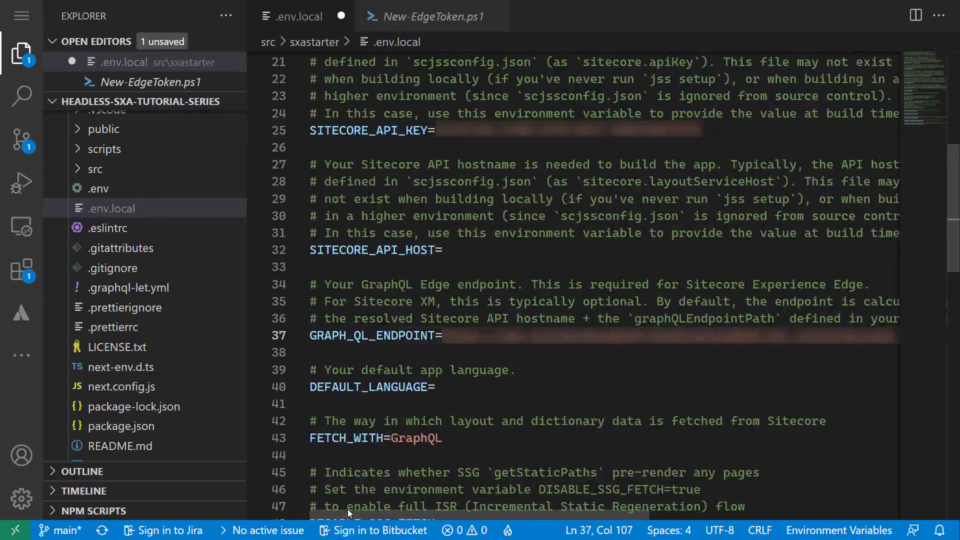
Step: Add JSS_APP_NAME="Company DEV" after SITECORE_API_HOST
left_click(370, 267)
key("Return")
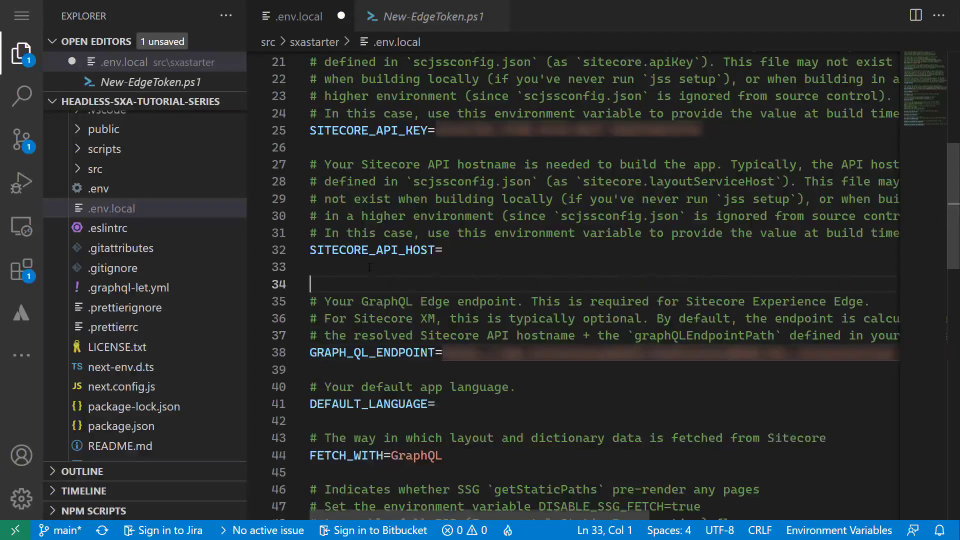
key("Return")
key("Up")
type("JSS_")
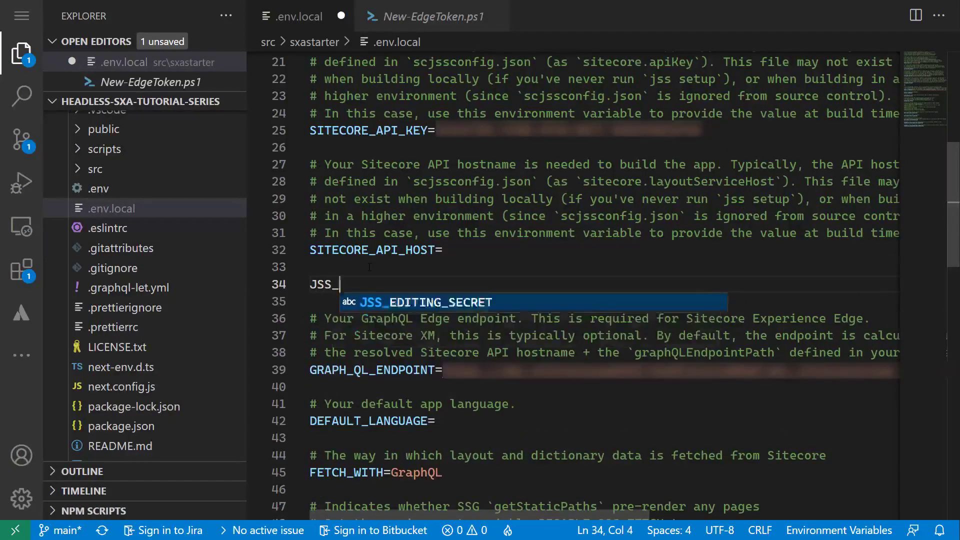
type("APP_NAME")
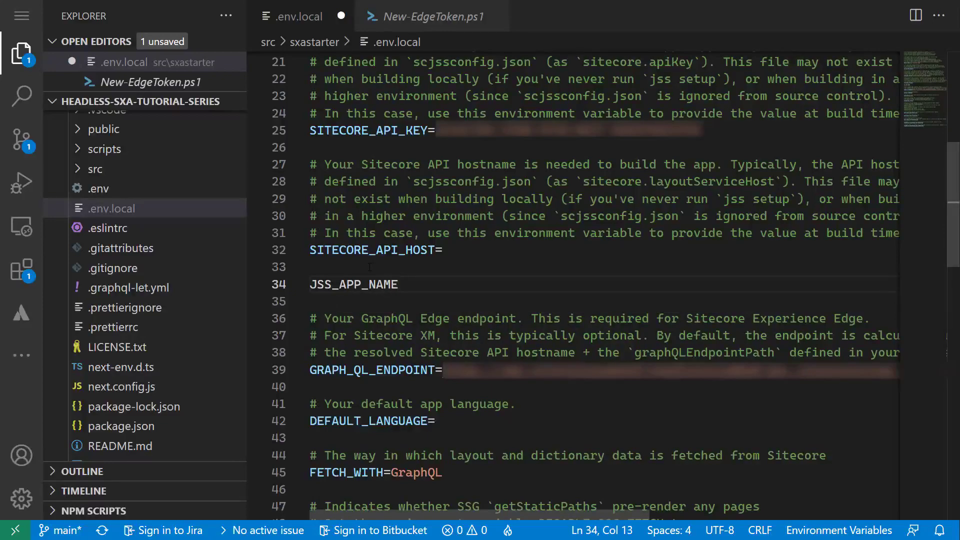
type("=")
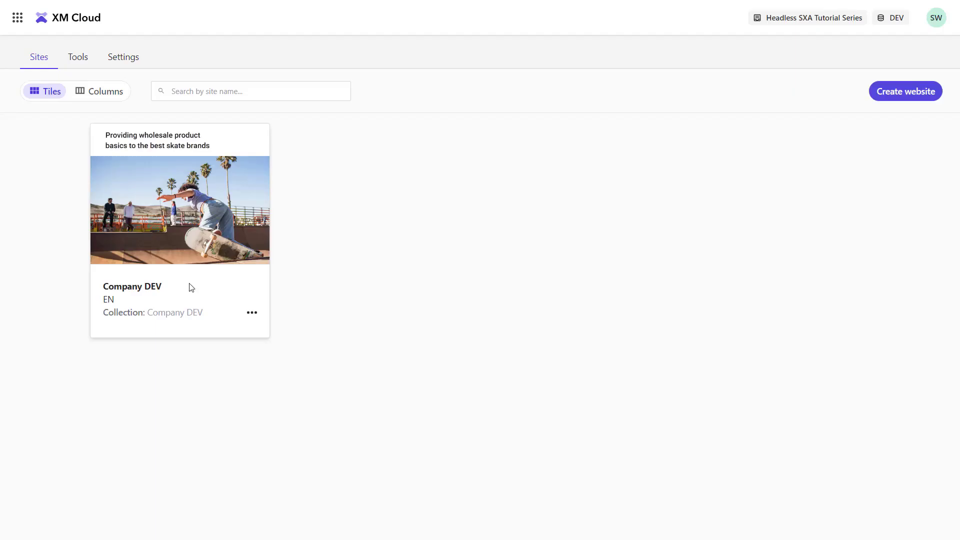
left_click_drag(189, 287, 103, 289)
key("ctrl+c")
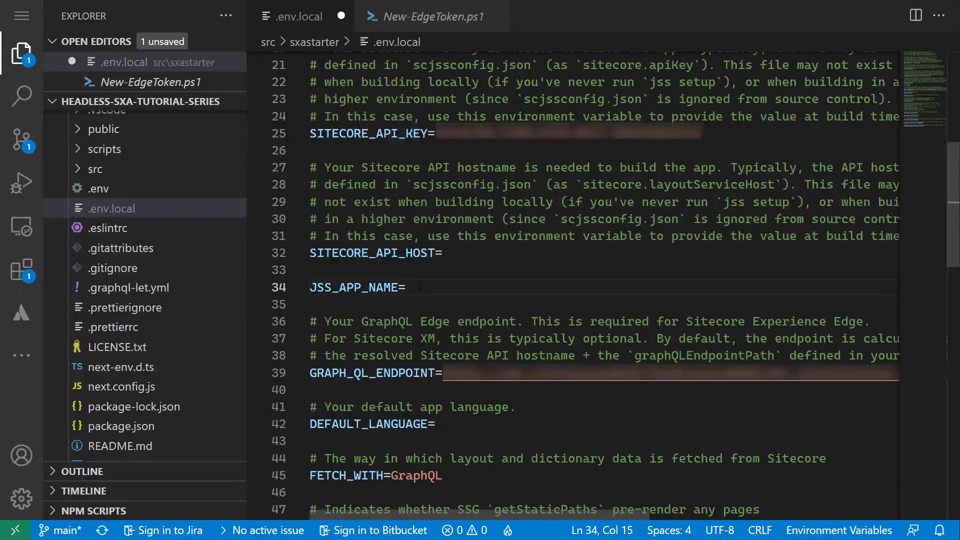
type("\"")
key("ctrl+v")
Step: Uncomment the DEBUG setting on line 59
scroll(424, 281, "down", 5)
double_click(333, 432)
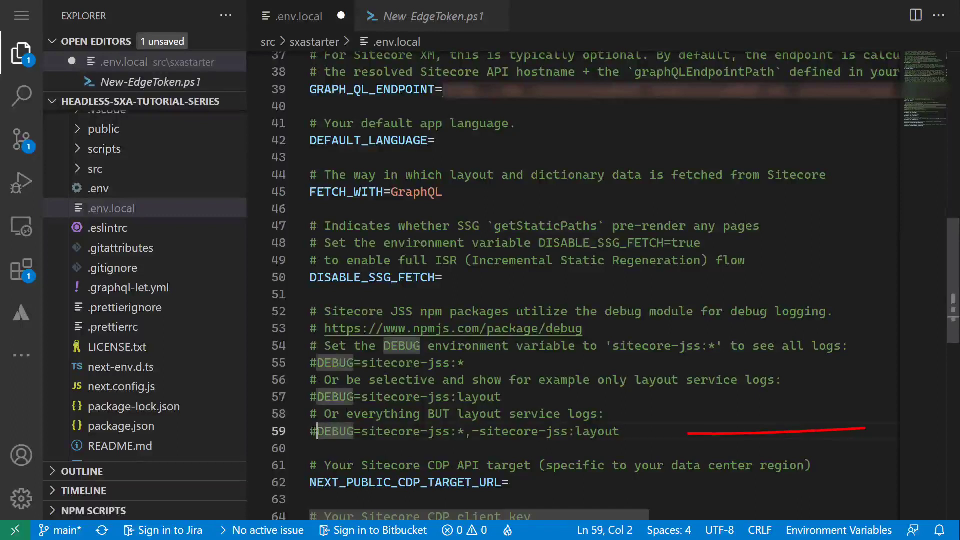
key("Home")
key("Delete")
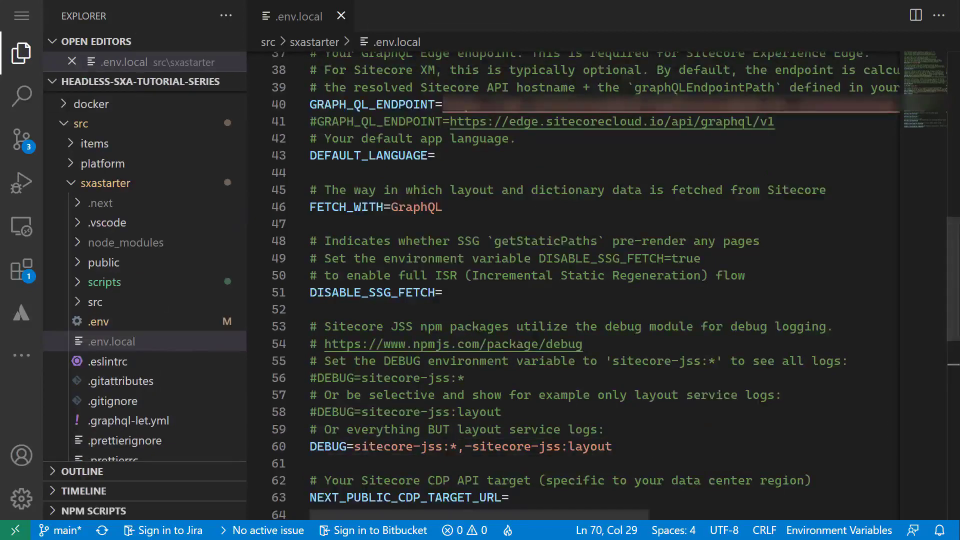
scroll(810, 326, "down", 6)
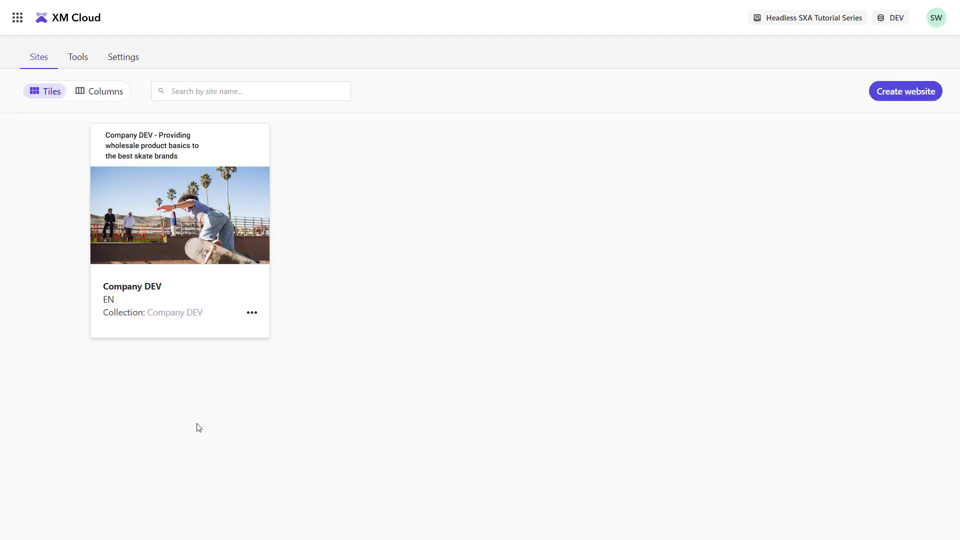
Step: Create site identifier Company-DEV with English language and default settings, and save it
left_click(121, 60)
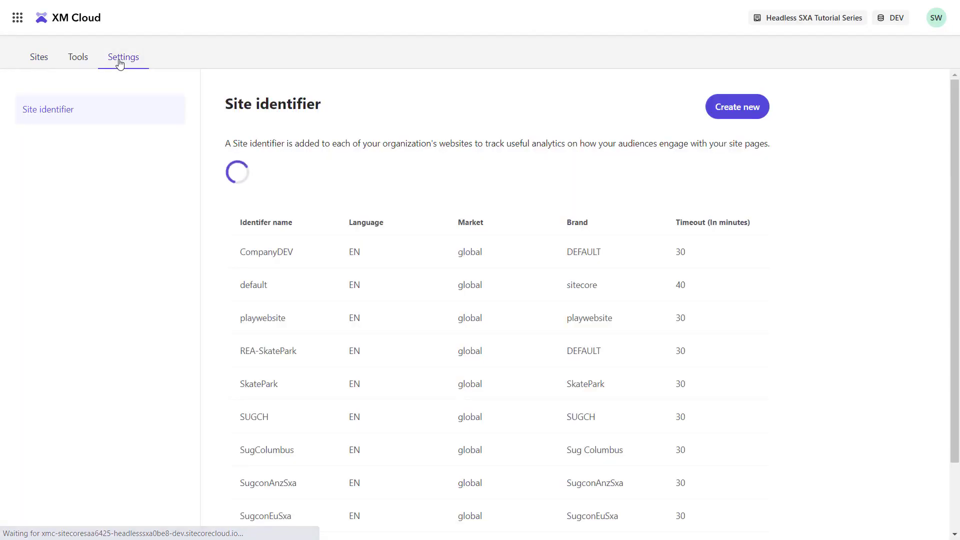
left_click(759, 118)
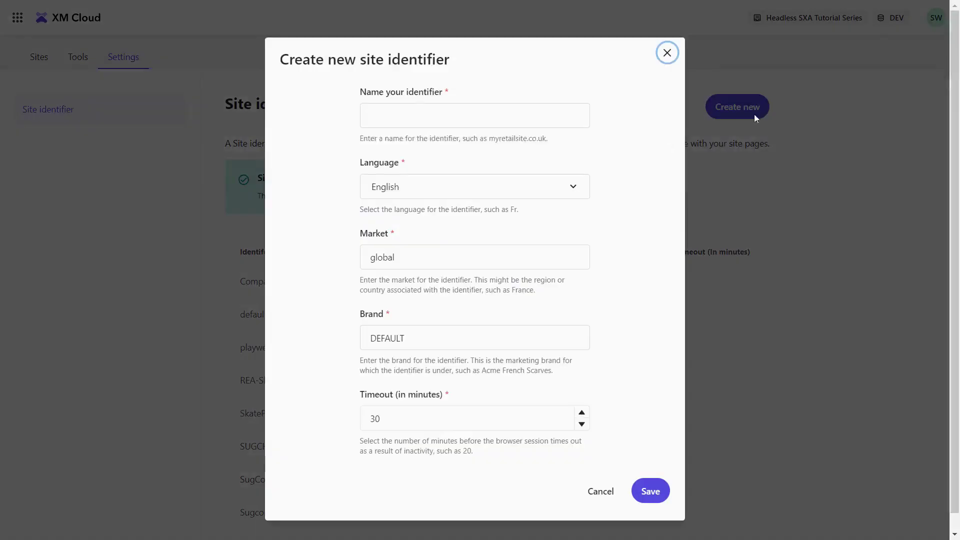
left_click(461, 115)
type("Company")
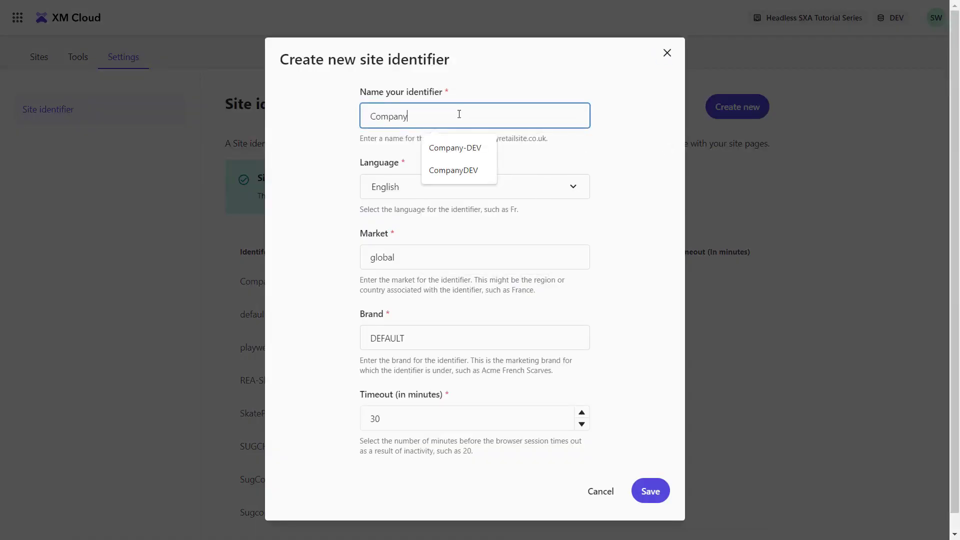
type("-DEV")
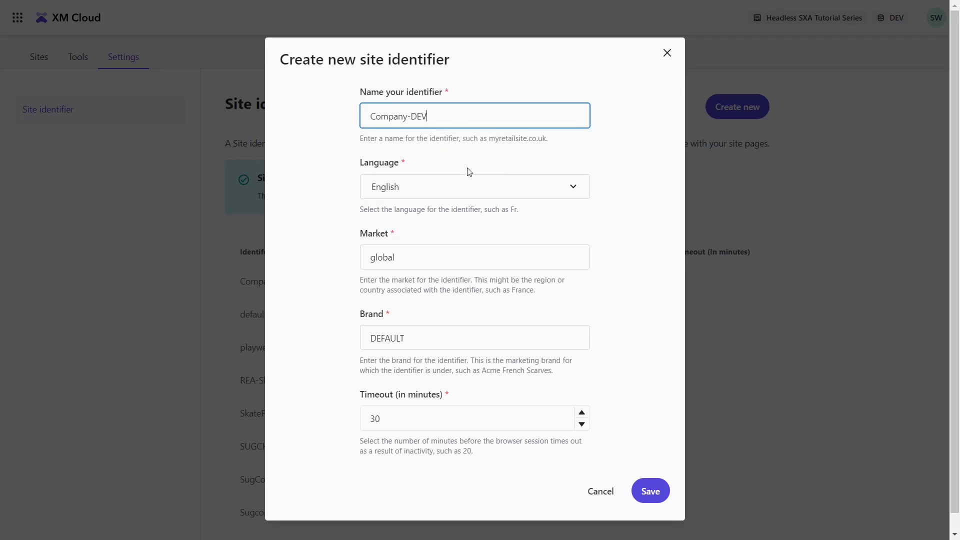
left_click(568, 187)
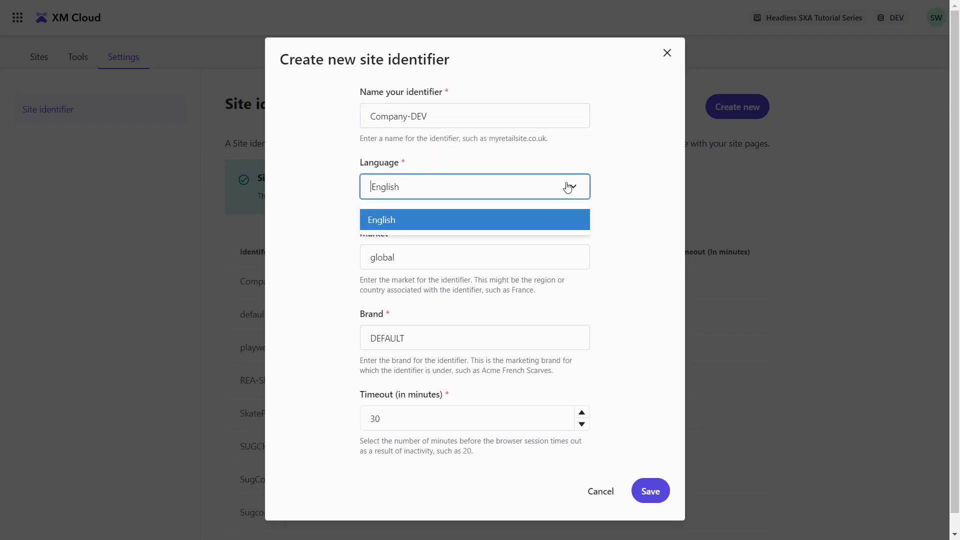
left_click(568, 187)
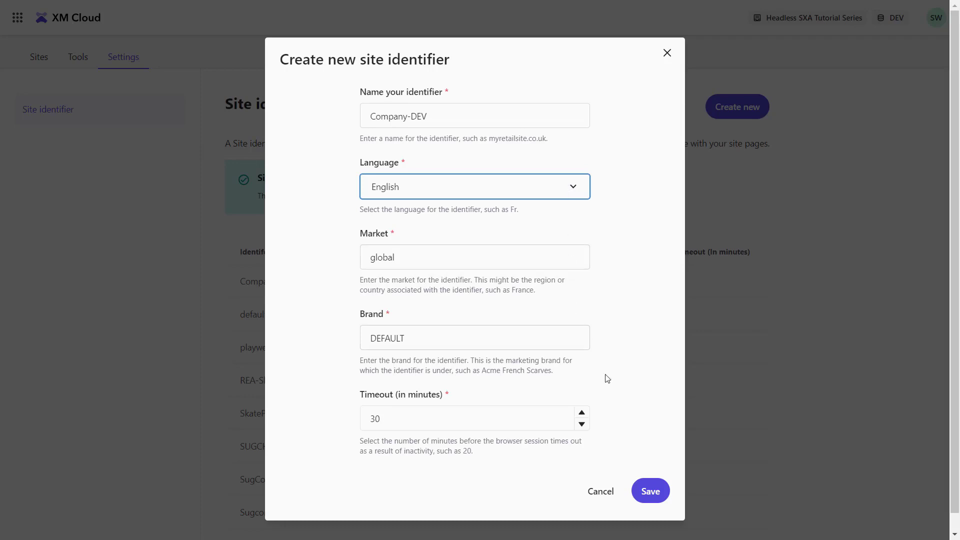
left_click(653, 497)
left_click(653, 498)
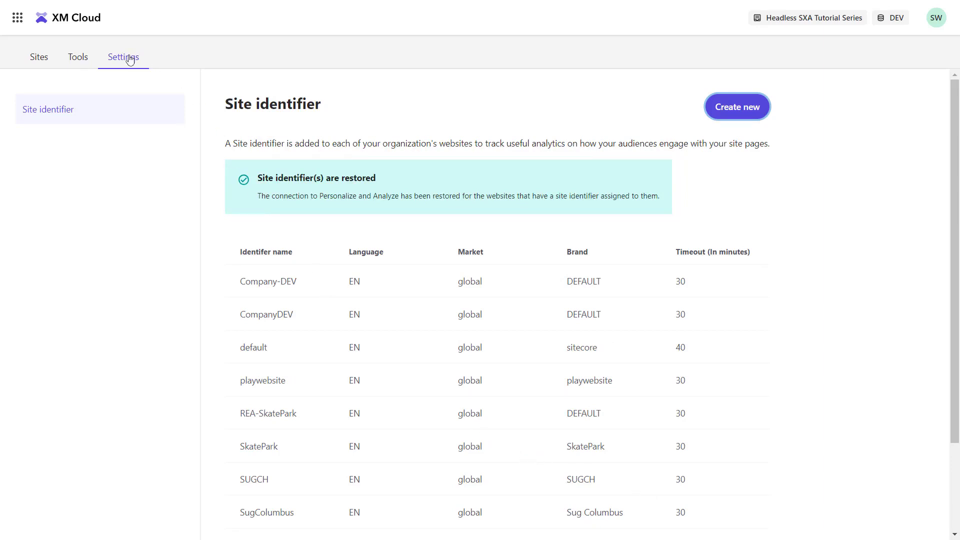
Step: Assign the Company-DEV (EN) identifier to the Company DEV site's EN row and save
left_click(42, 61)
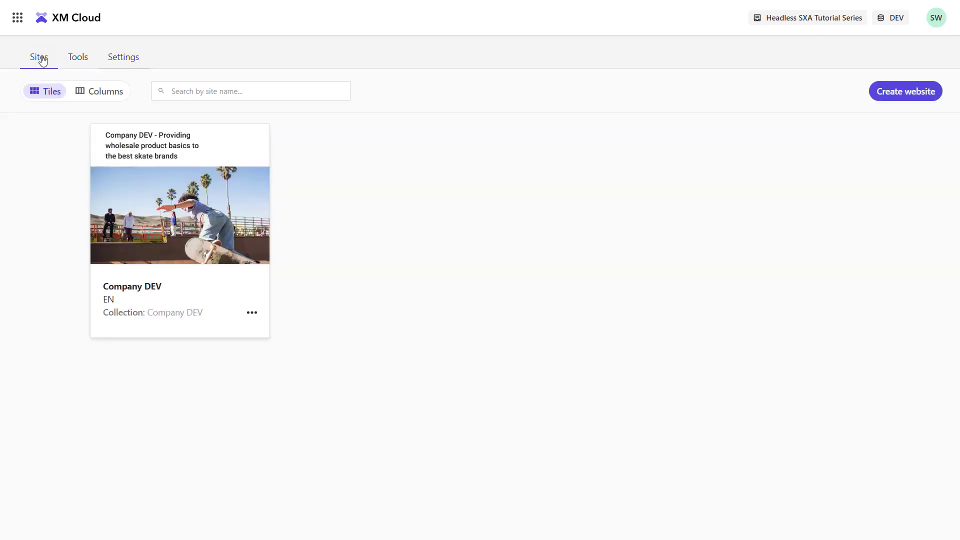
left_click(252, 314)
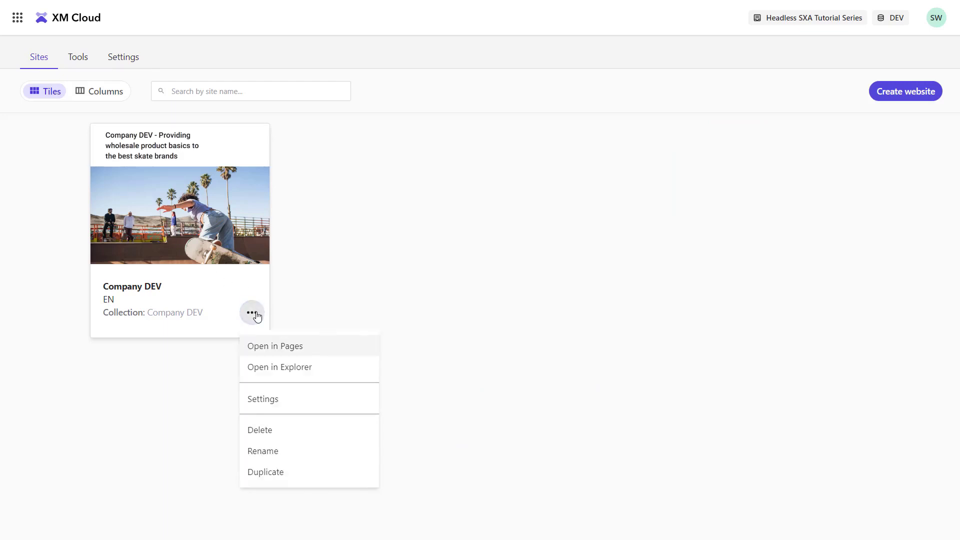
left_click(293, 399)
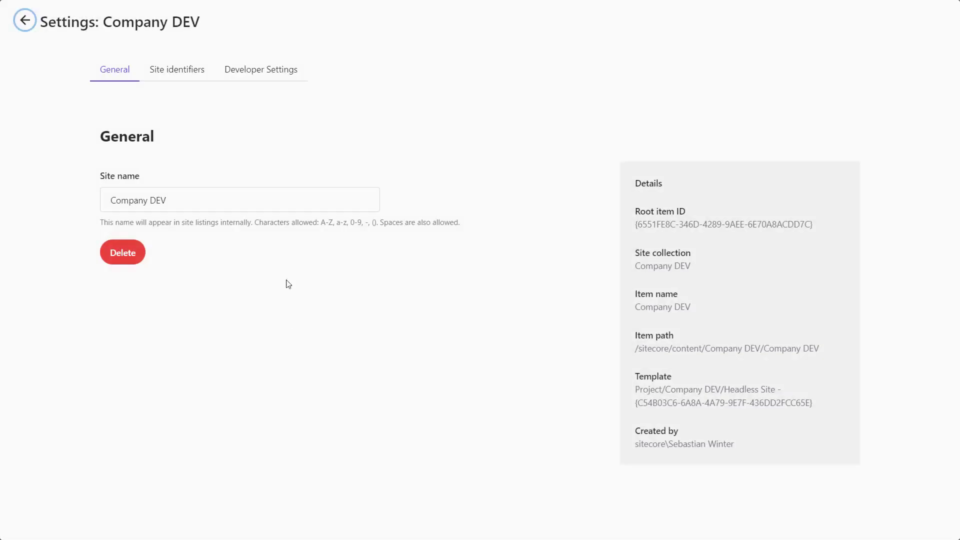
left_click(193, 70)
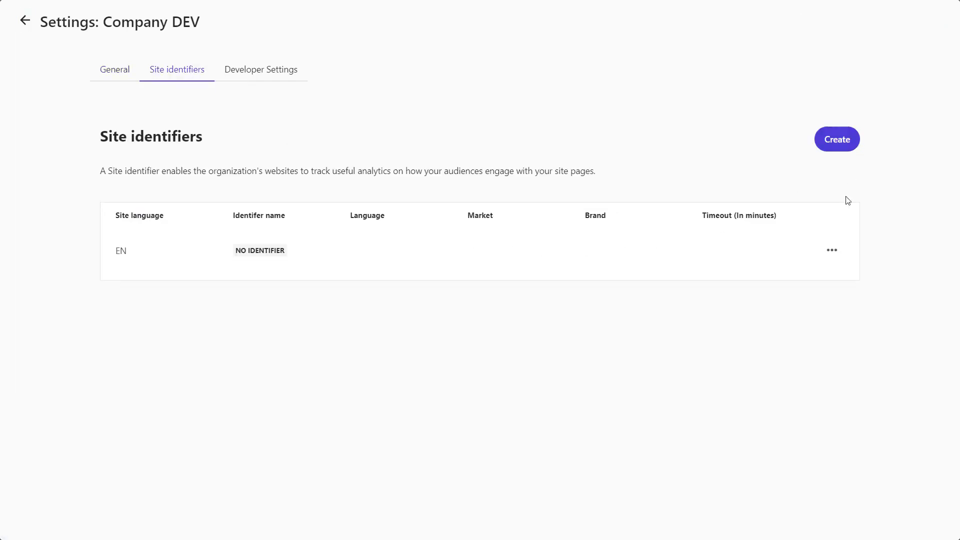
left_click(833, 251)
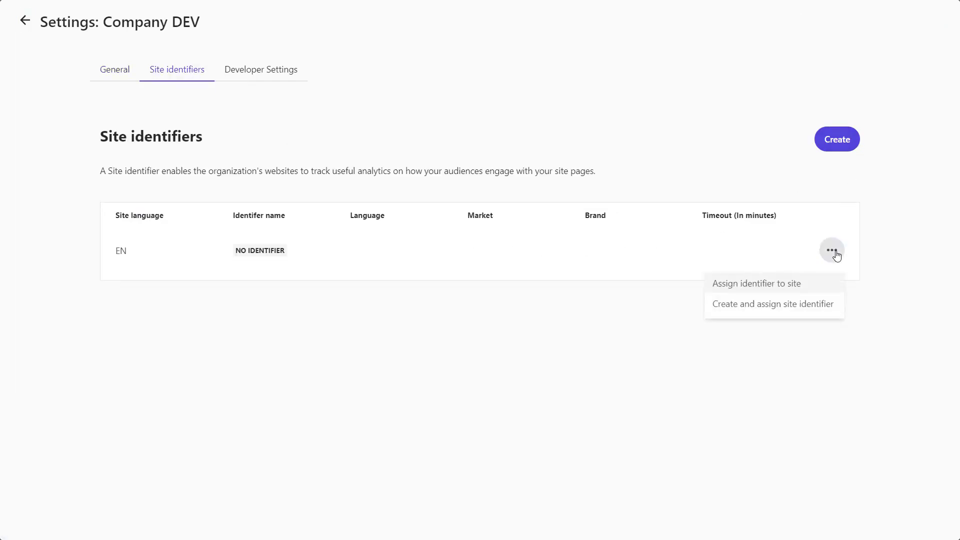
left_click(811, 290)
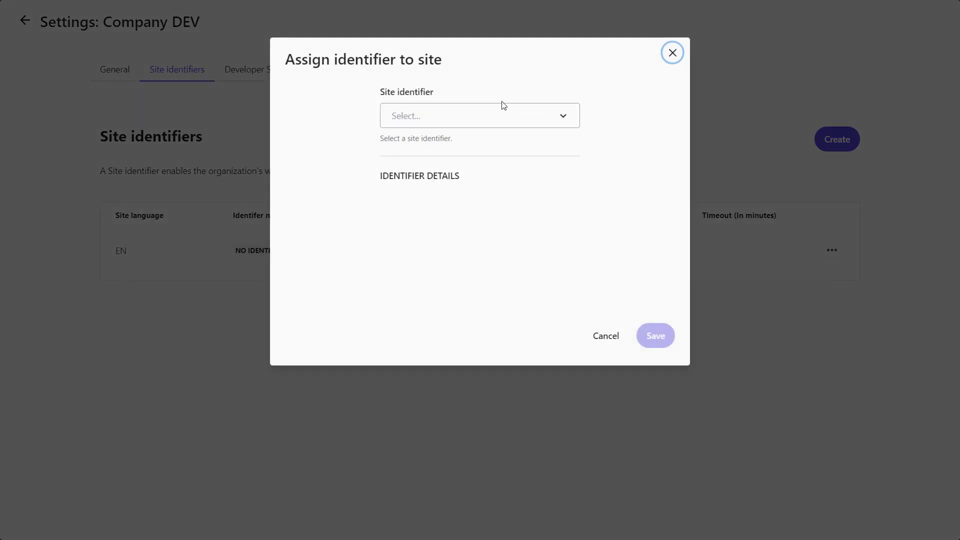
left_click(495, 118)
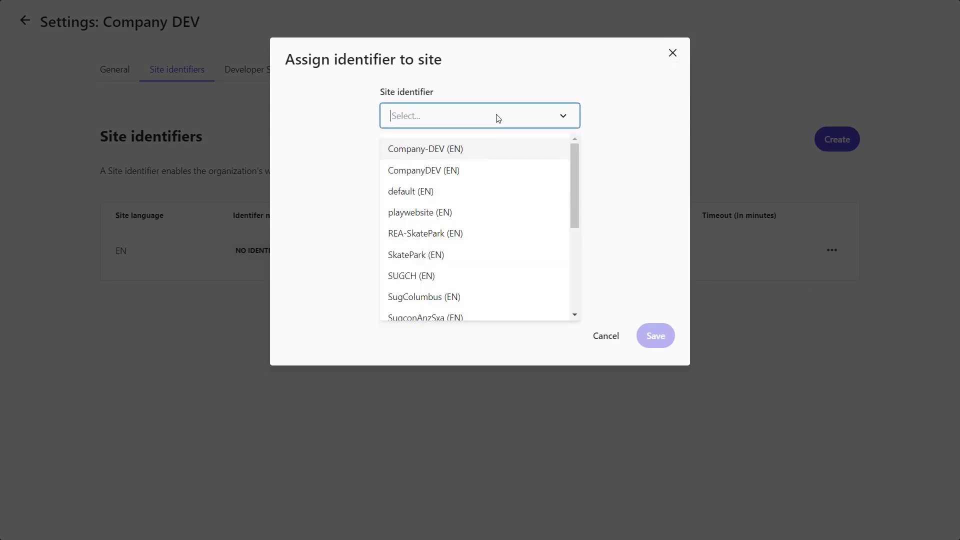
left_click(462, 150)
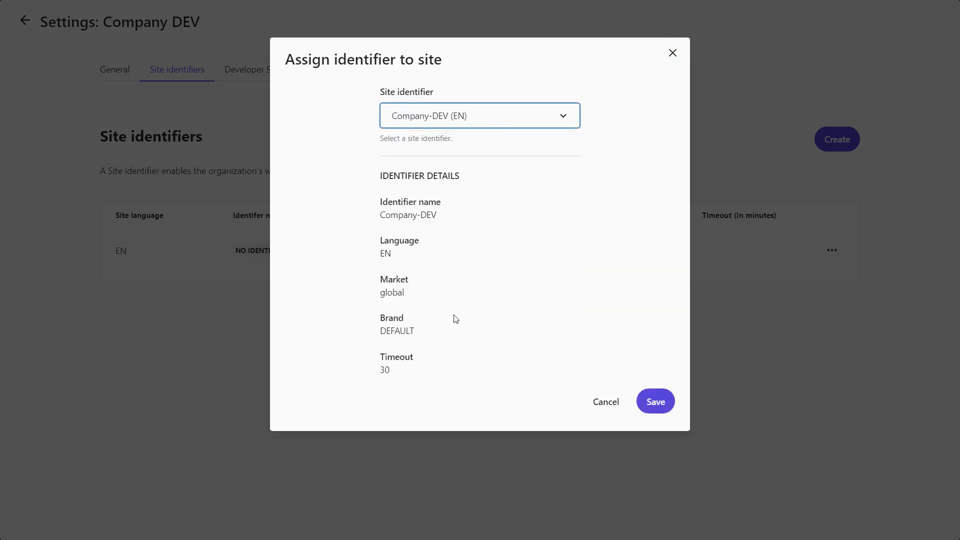
left_click(658, 398)
Step: In Content Editor, open Company DEV > Settings > Site Grouping > Company DEV to check Point of sale en
left_click(23, 20)
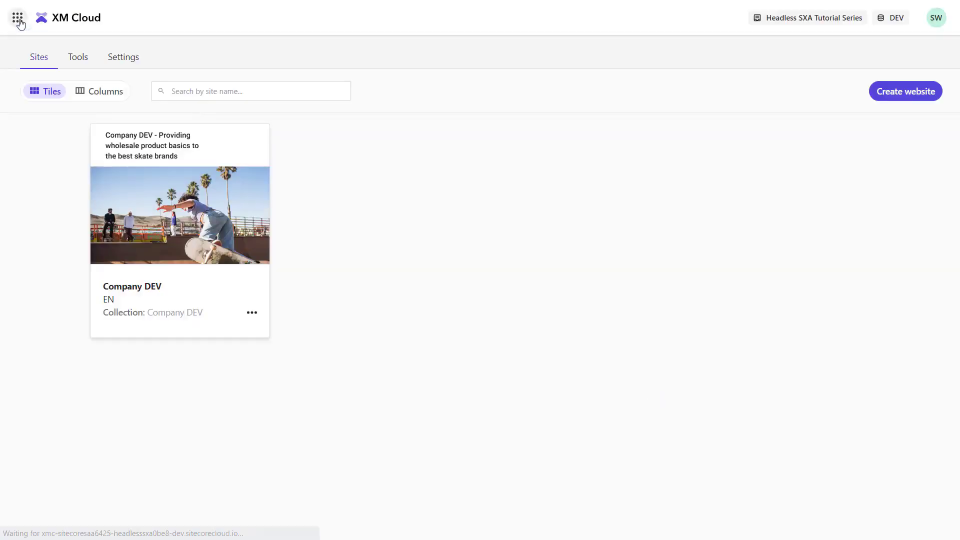
left_click(76, 63)
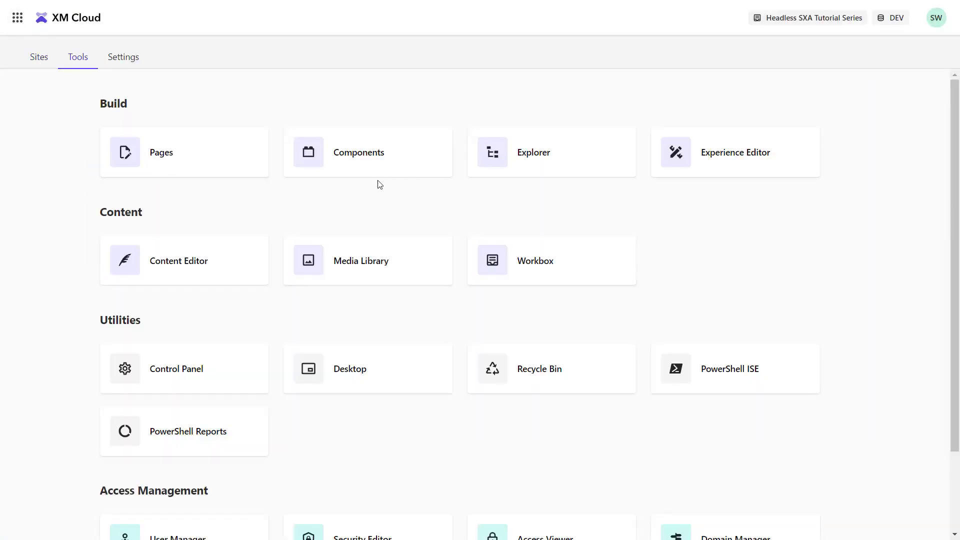
left_click(258, 277)
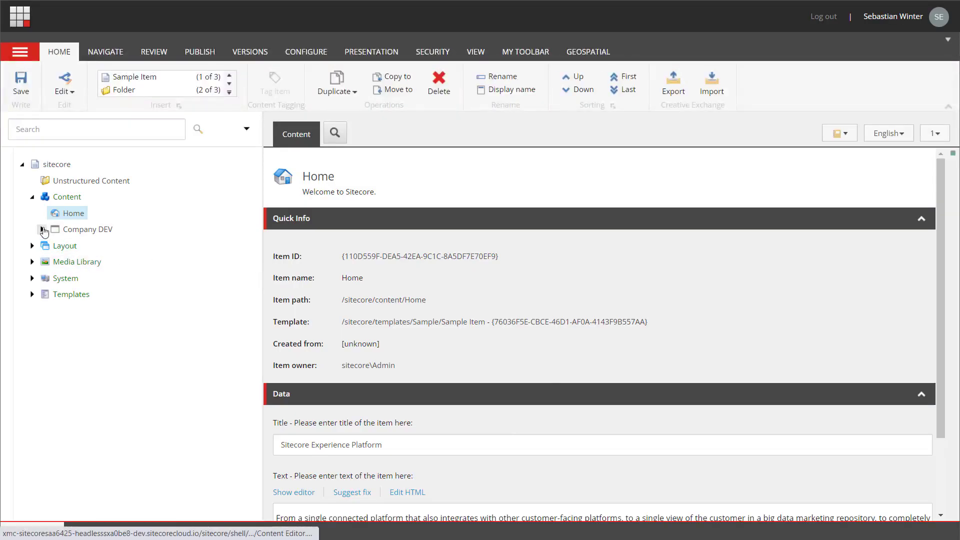
left_click(41, 229)
left_click(52, 246)
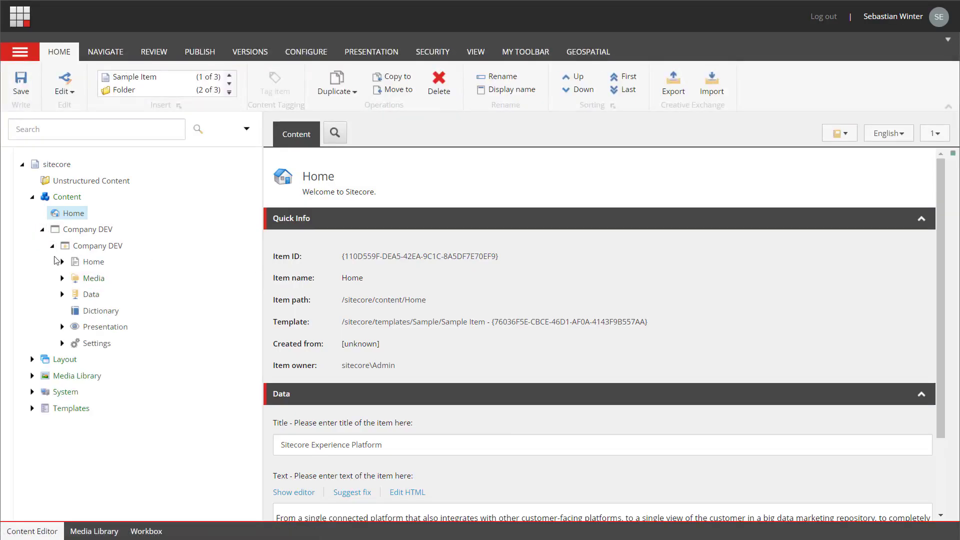
left_click(62, 343)
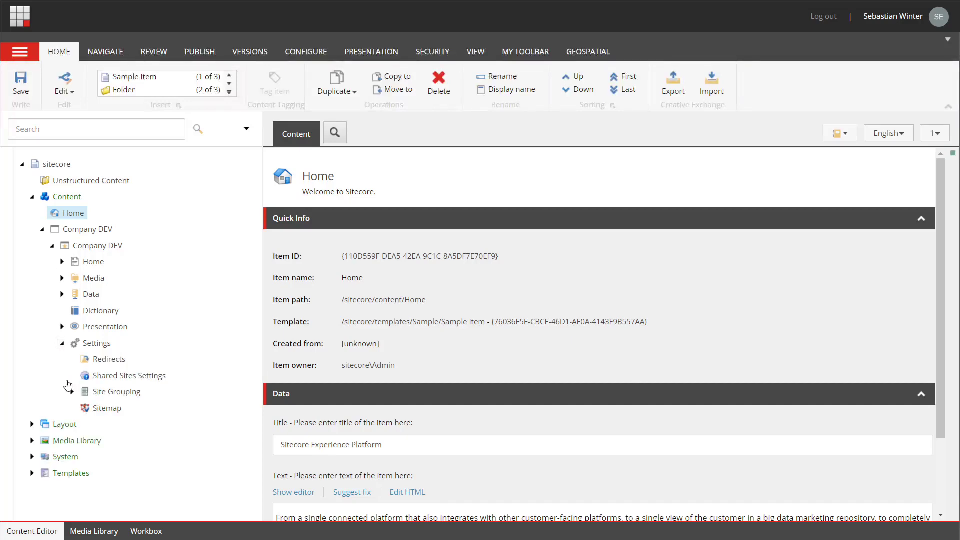
left_click(71, 392)
left_click(147, 411)
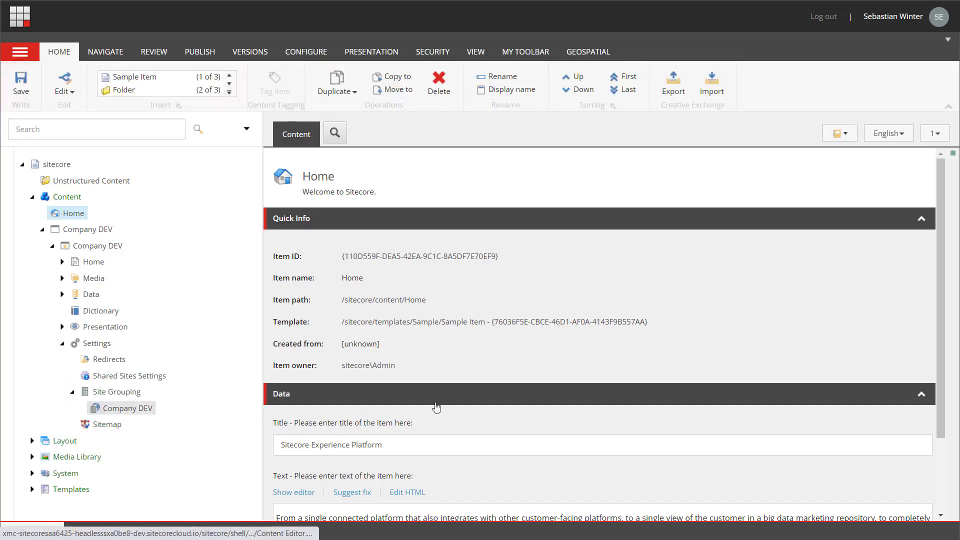
scroll(455, 346, "down", 15)
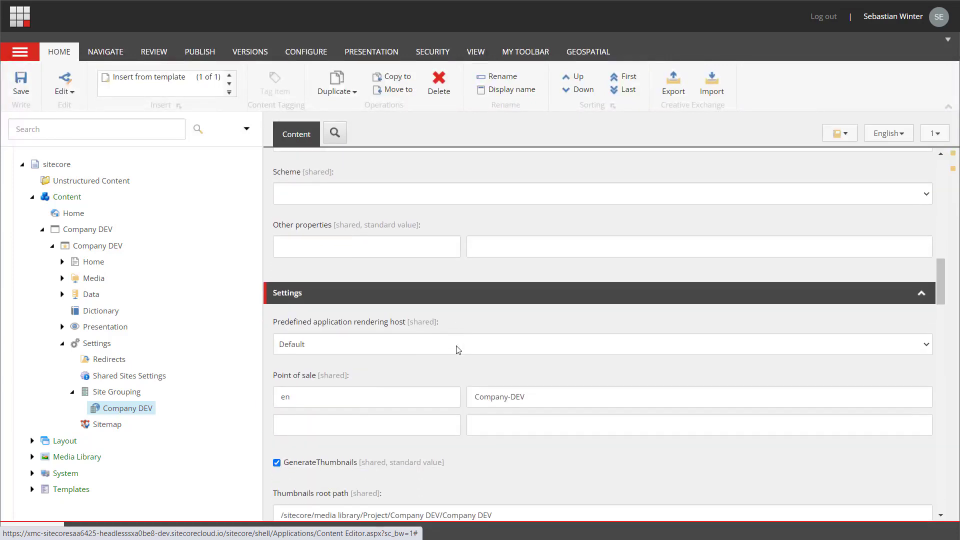
scroll(459, 350, "down", 3)
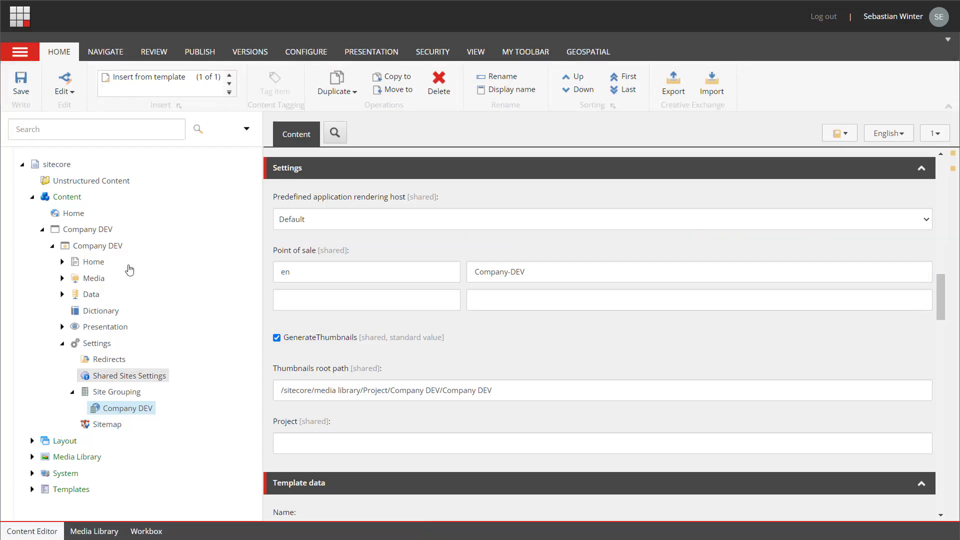
left_click(24, 26)
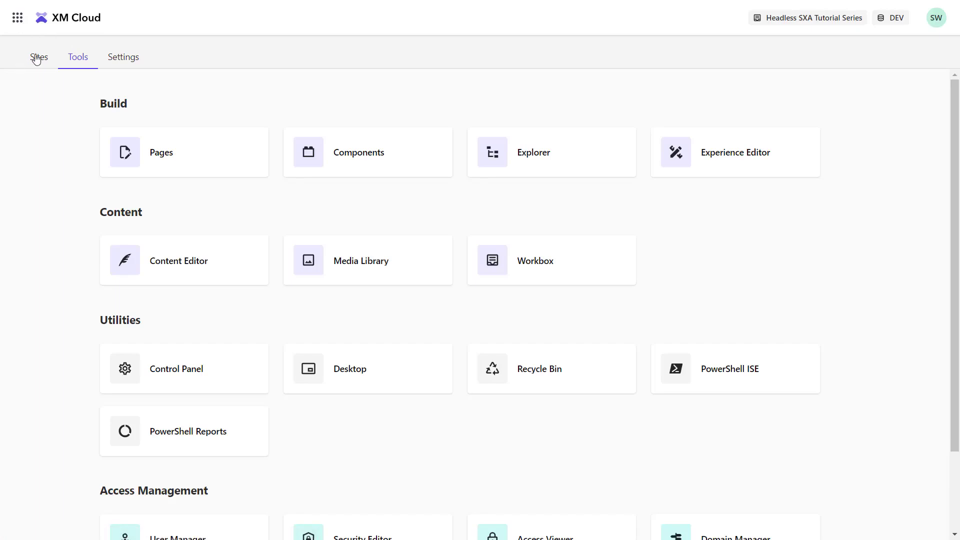
Step: Open the Company DEV site's Developer Settings to view its CDP environment variables
left_click(36, 58)
left_click(252, 314)
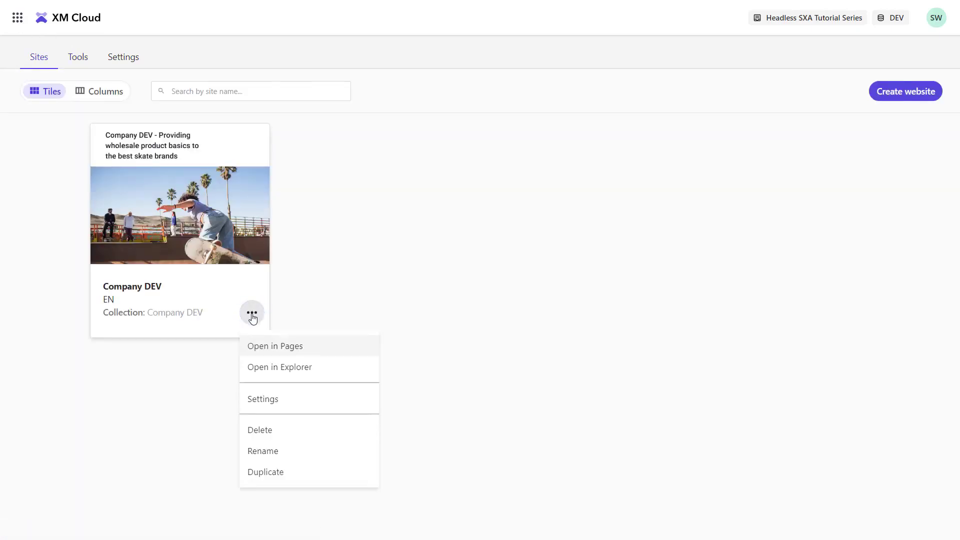
left_click(277, 399)
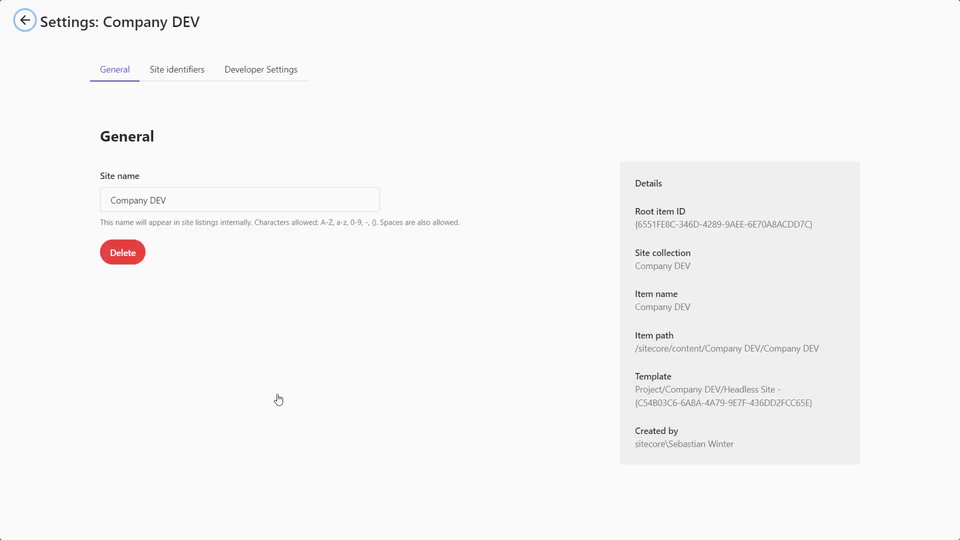
left_click(287, 83)
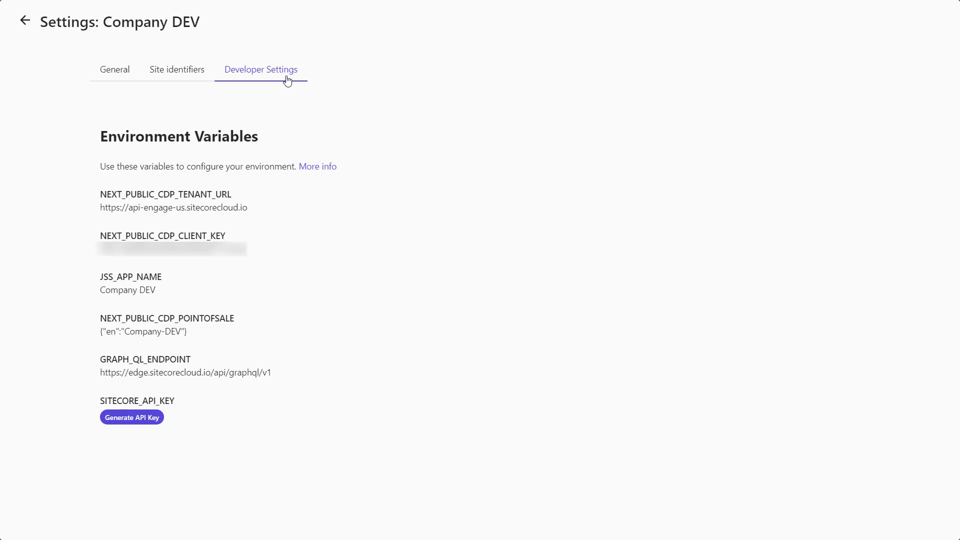
mouse_move(262, 211)
left_click(255, 212)
key("alt+Tab")
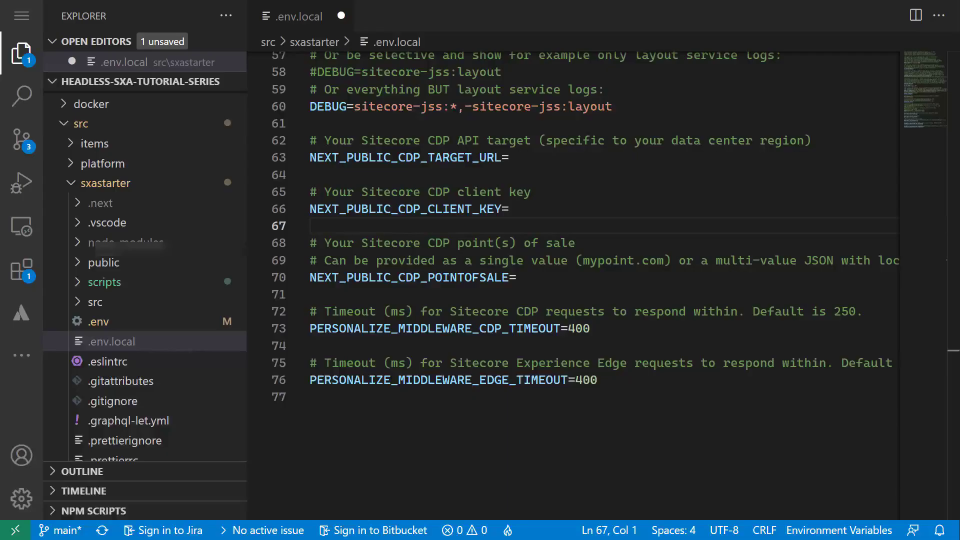
left_click(549, 158)
key("ctrl+v")
Step: Paste the copied CDP client key into NEXT_PUBLIC_CDP_CLIENT_KEY
key("alt+Tab")
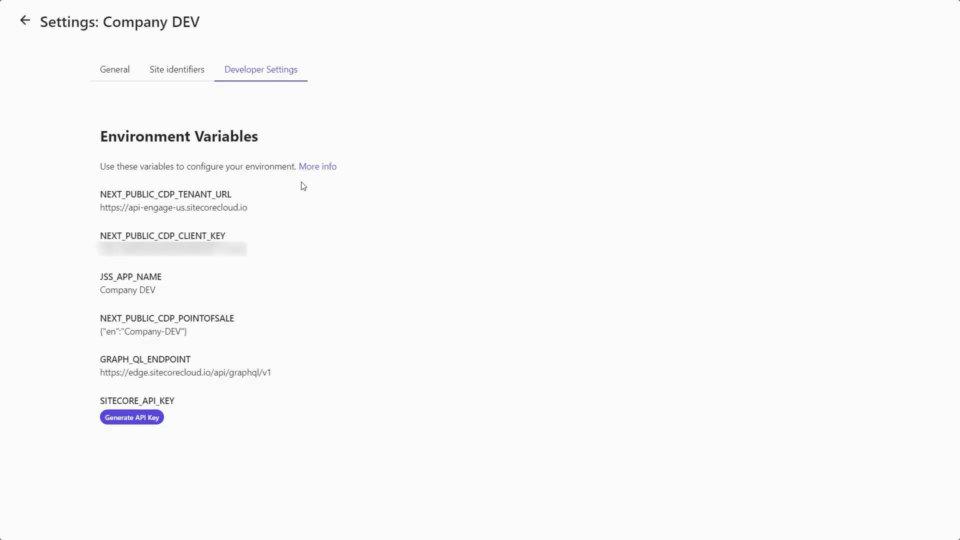
left_click(254, 251)
key("alt+Tab")
left_click(528, 210)
key("ctrl+v")
Step: Paste the point of sale value {"en":"Company-DEV"} into NEXT_PUBLIC_CDP_POINTOFSALE
key("alt+Tab")
left_click(194, 333)
key("alt+Tab")
left_click(600, 278)
key("ctrl+v")
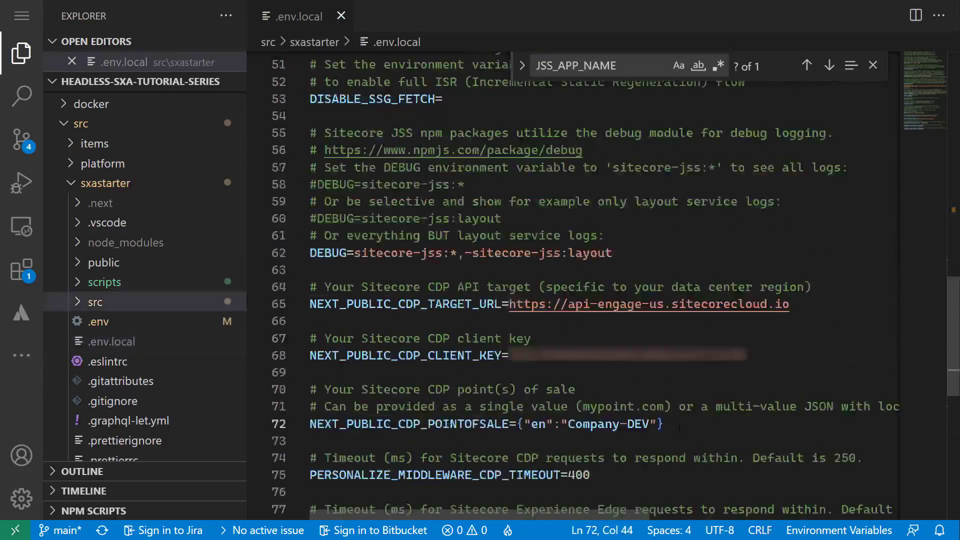
Step: Open a new terminal and change into the src\sxastarter folder
scroll(600, 275, "up", 2)
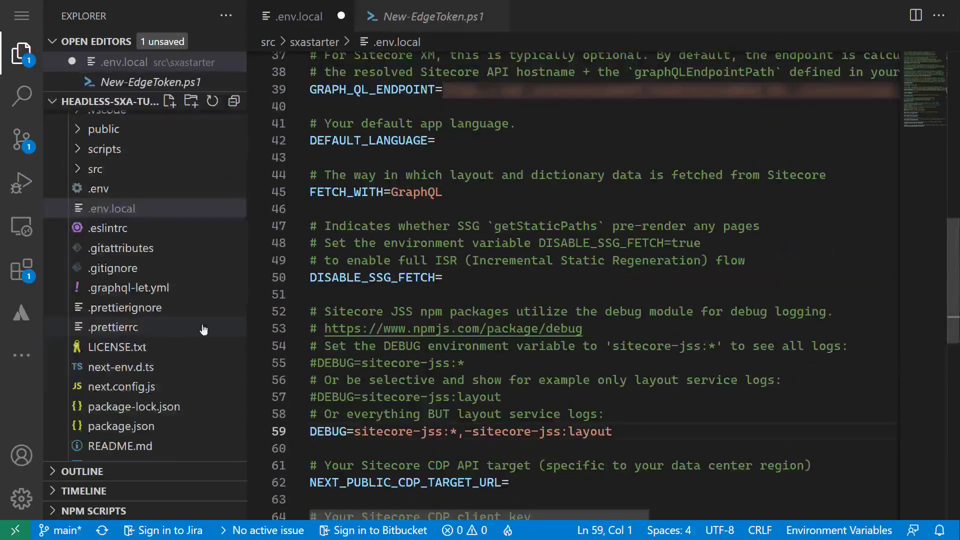
scroll(145, 225, "up", 3)
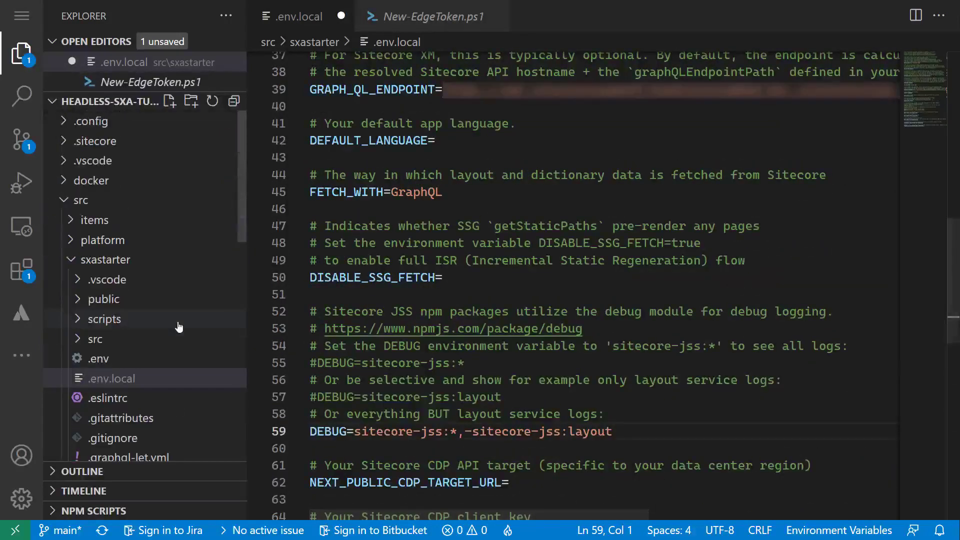
left_click(22, 16)
mouse_move(199, 163)
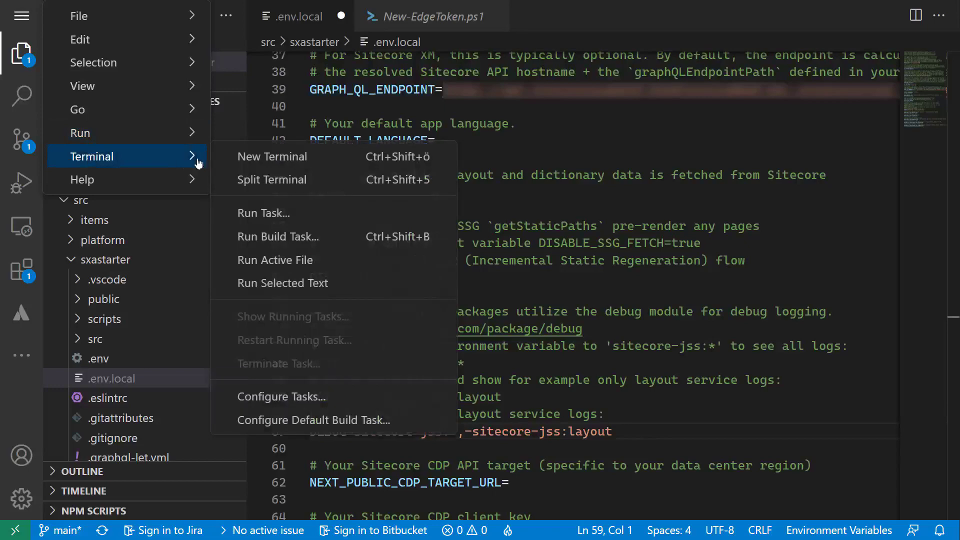
left_click(275, 159)
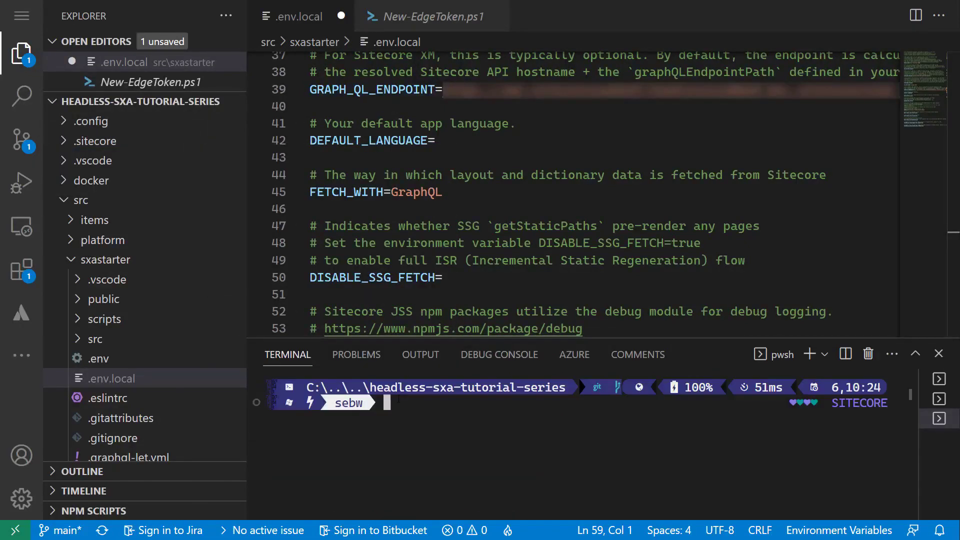
type("cd src")
key("Tab")
key("Tab")
key("Tab")
key("Tab")
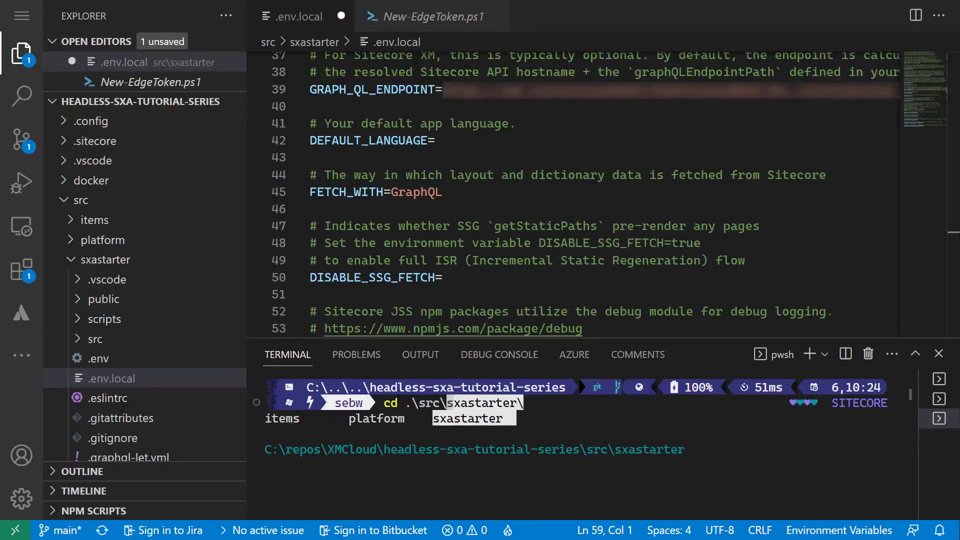
key("Return")
key("Return")
Step: Run npm install, enlarge the terminal panel, and save .env.local
type("npm install")
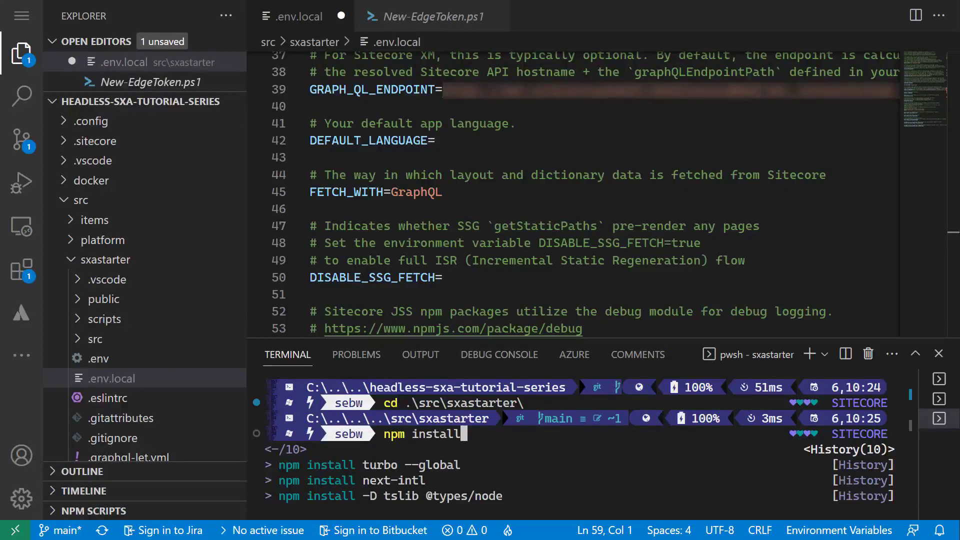
key("Return")
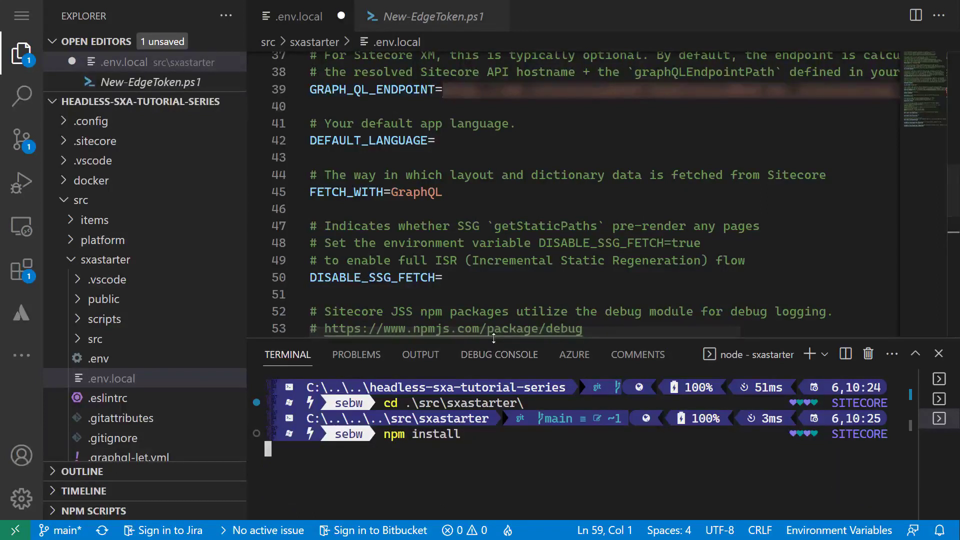
left_click_drag(498, 338, 498, 168)
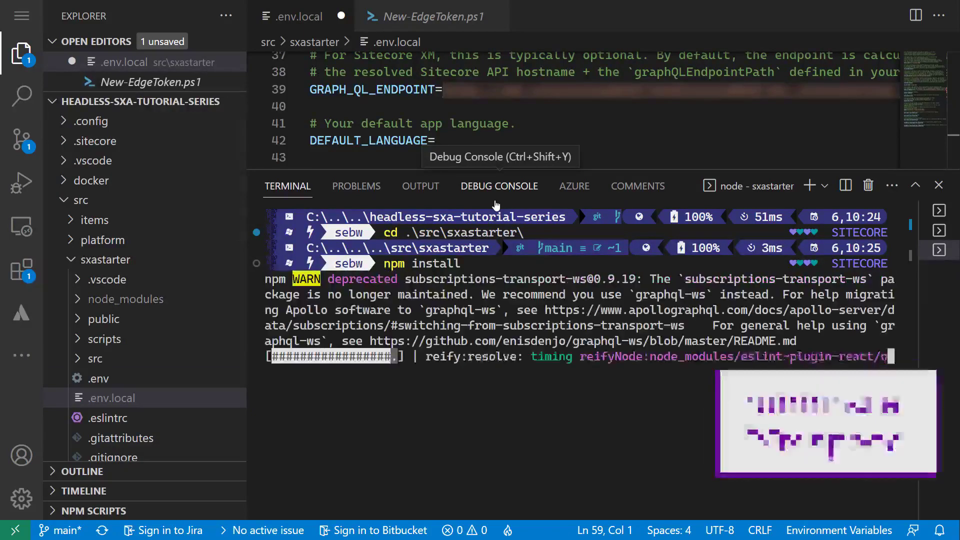
left_click(543, 123)
key("ctrl+s")
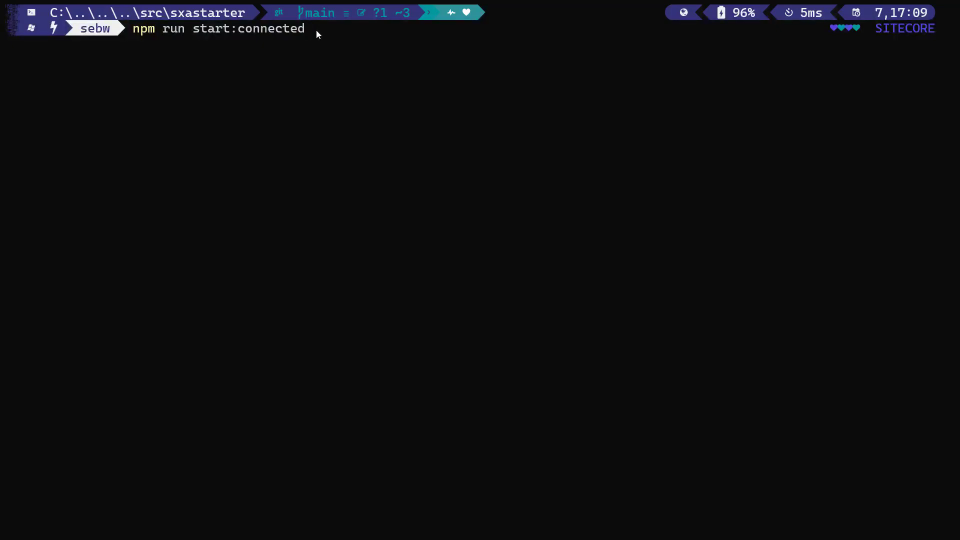
Step: Run npm run start:connected to serve the app on localhost:3000
key("Return")
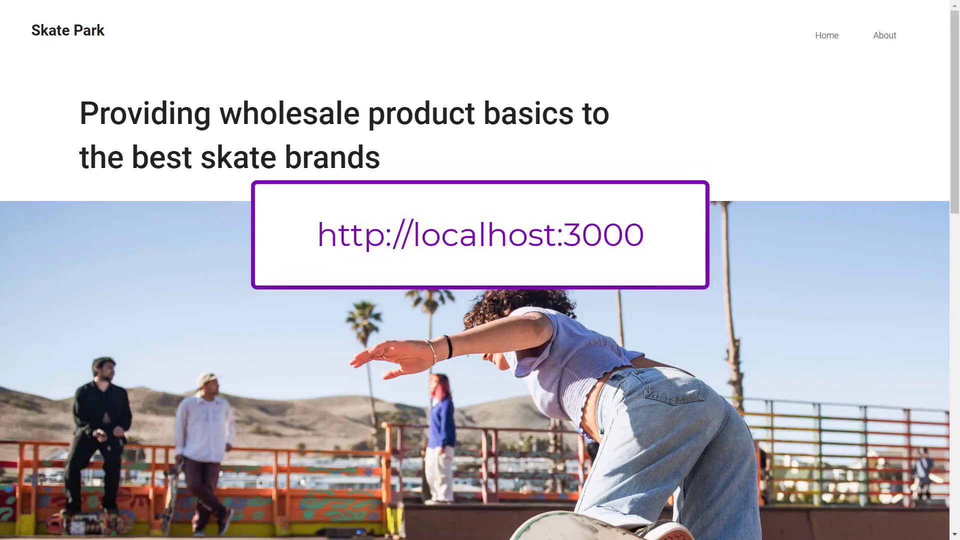
Step: Scroll through the local Skate Park home page and back up
scroll(517, 270, "down", 15)
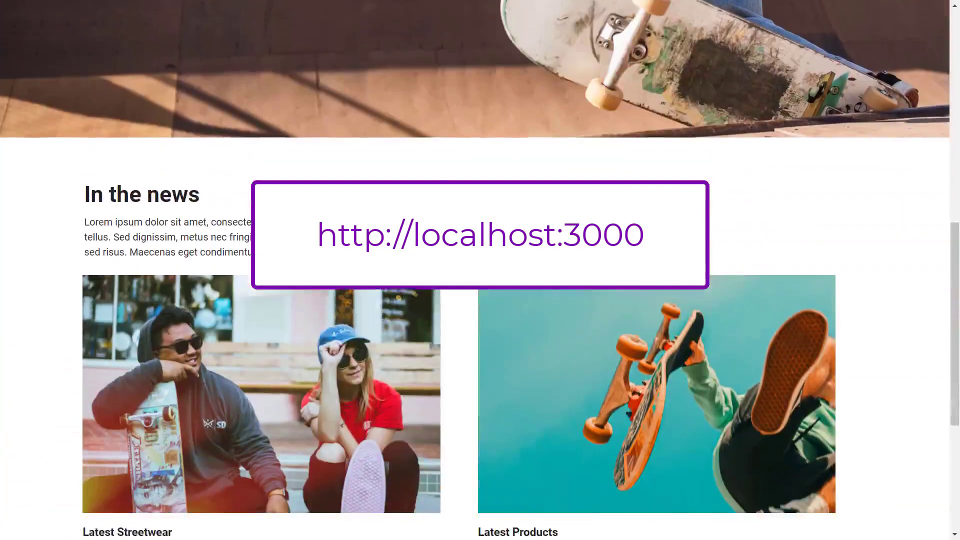
scroll(516, 266, "down", 2)
scroll(517, 266, "up", 20)
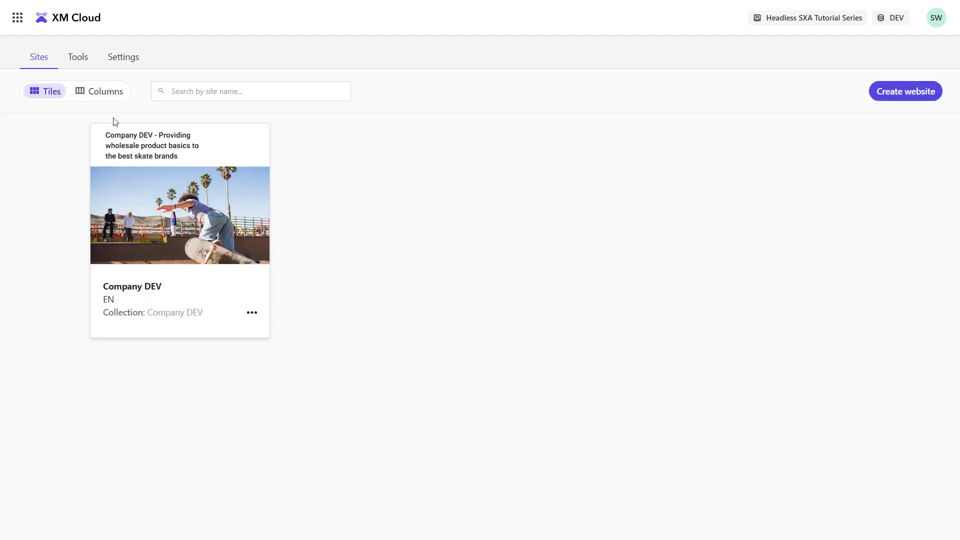
Step: Open Company DEV's Home page in Pages and prefix its heading with 'Company DEV -'
left_click(87, 61)
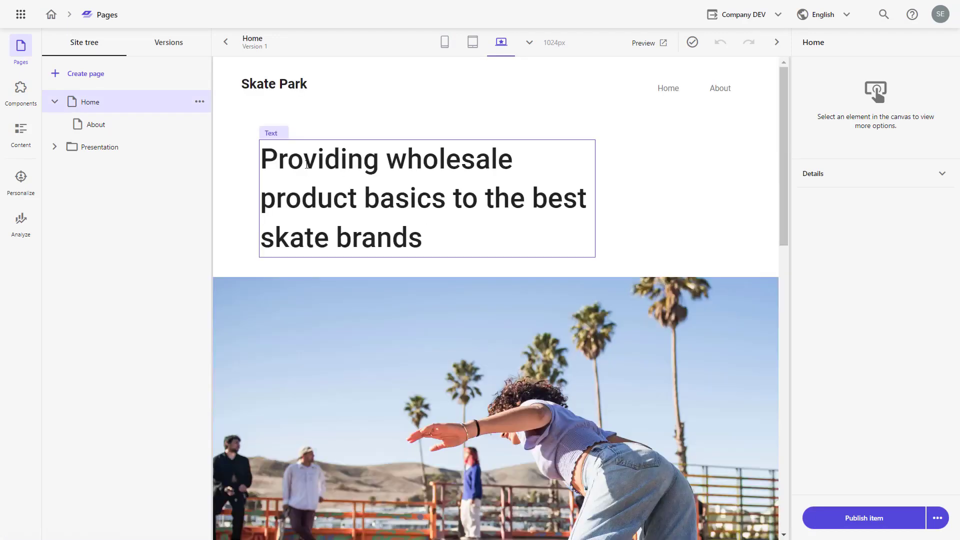
left_click(306, 164)
type("Company DEV")
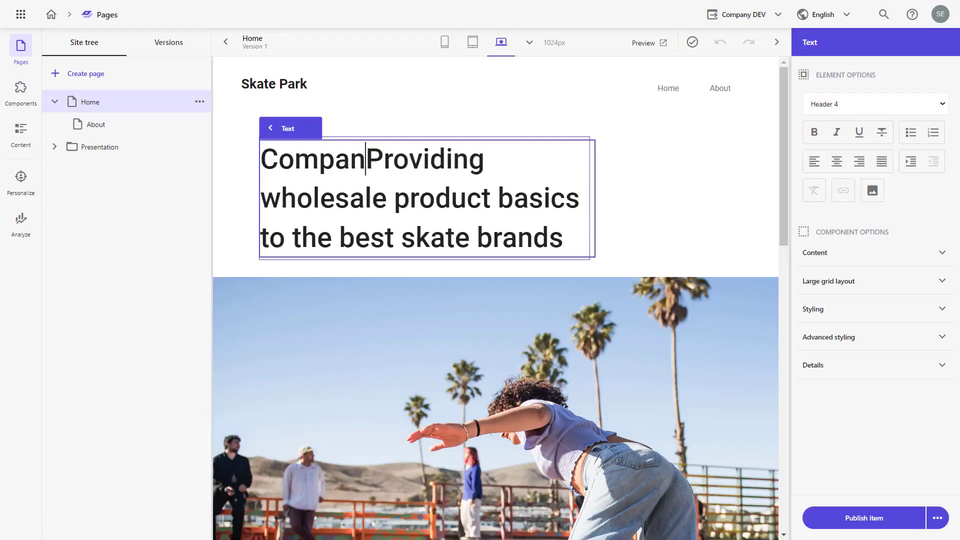
type(" -")
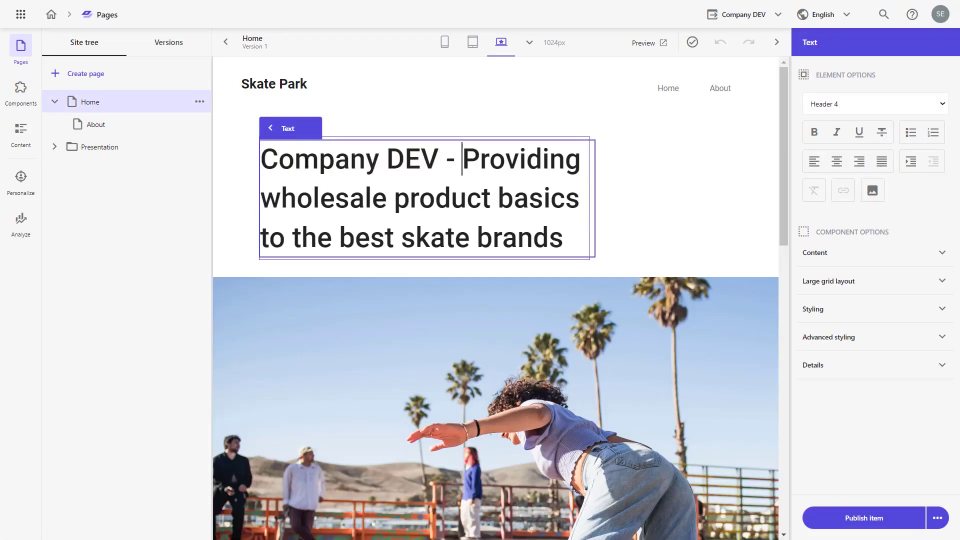